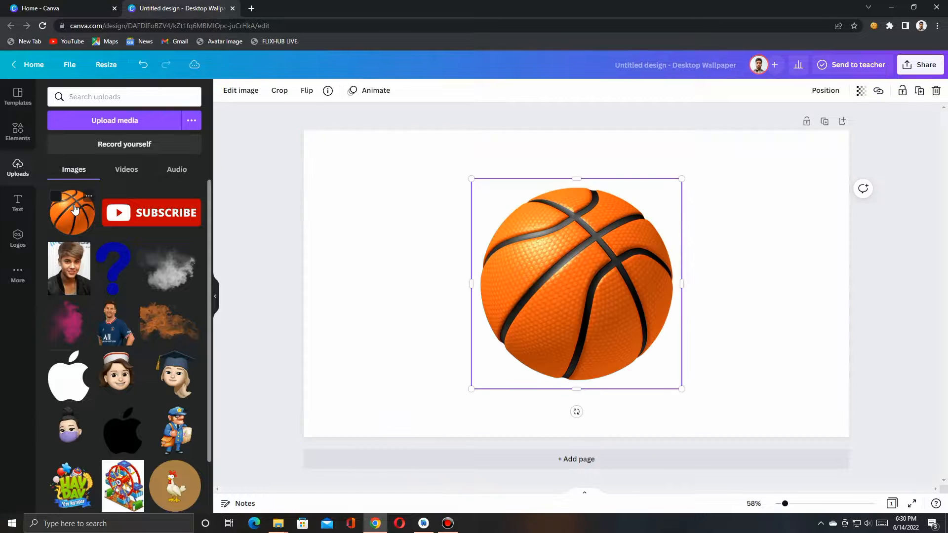
Apply a Backdrop shadow to the basketball image.
click(241, 88)
click(75, 182)
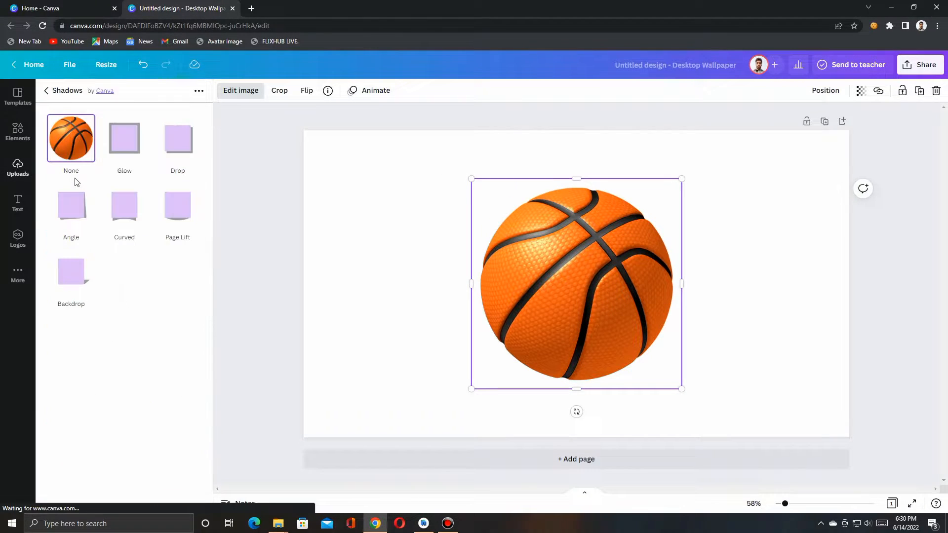
click(75, 280)
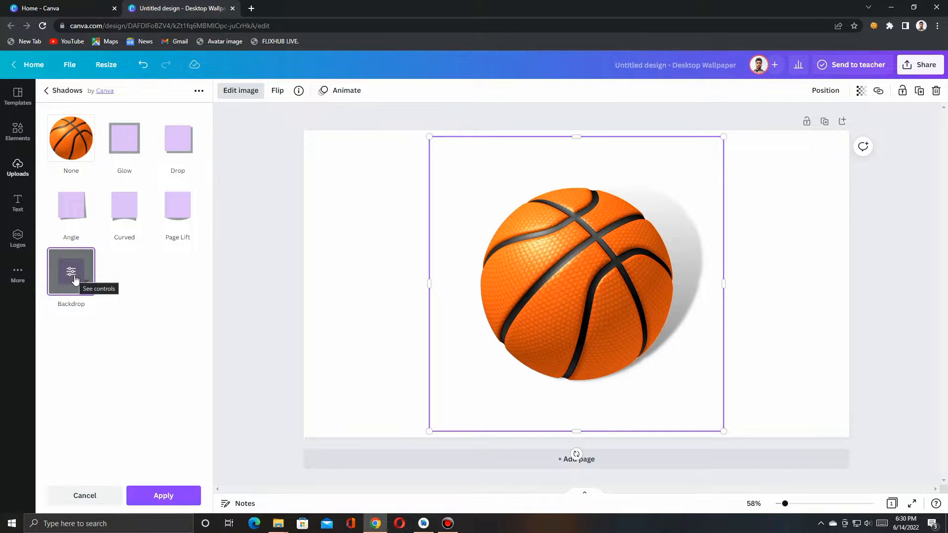
click(365, 241)
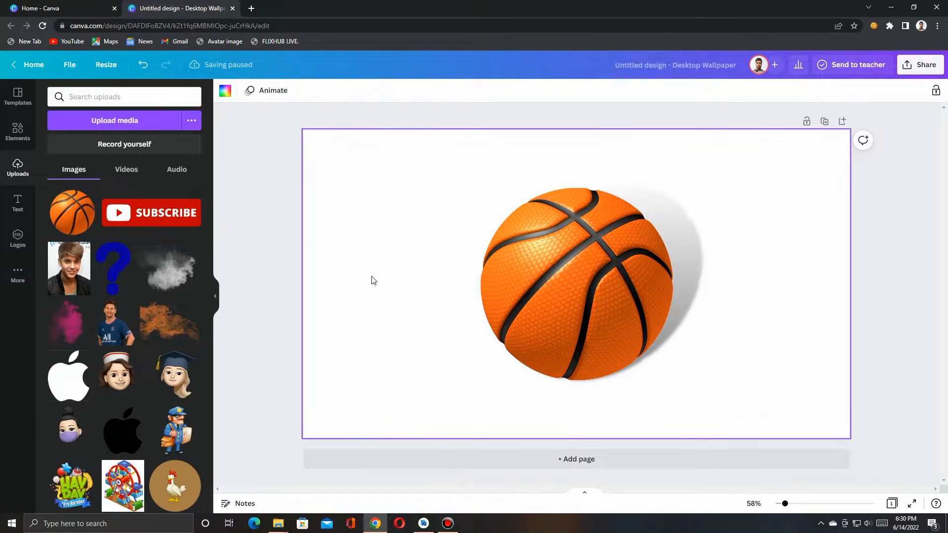
Try several orange, green and yellow swatches as the page background, finishing on the light orange default colour.
click(226, 92)
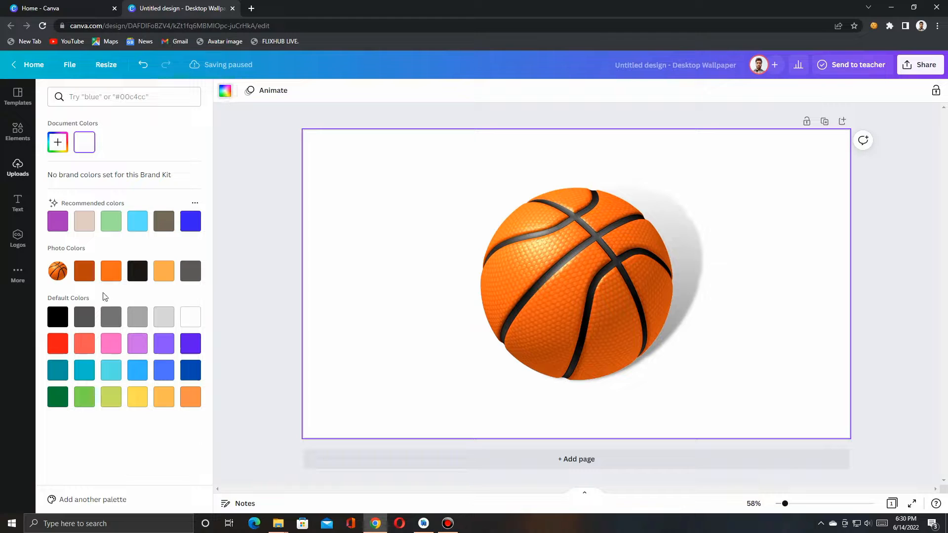
click(110, 272)
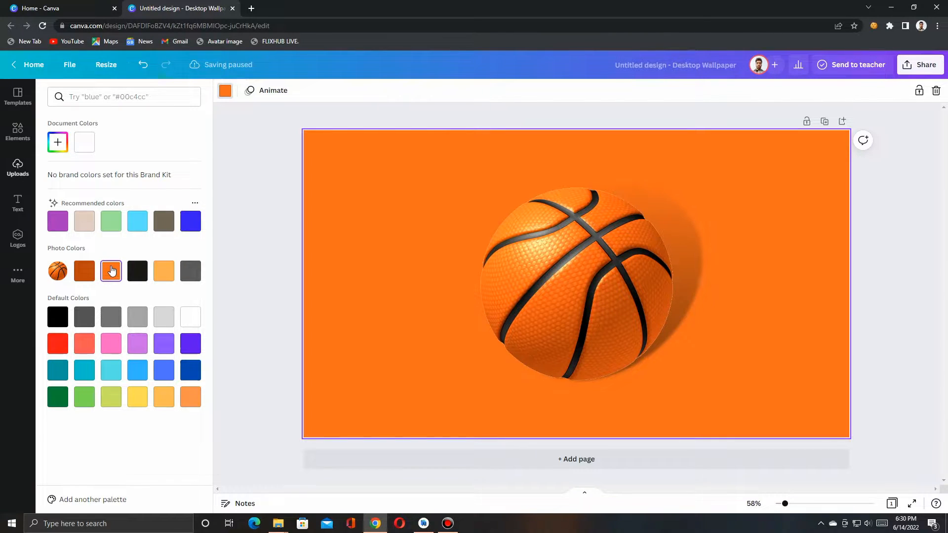
click(163, 278)
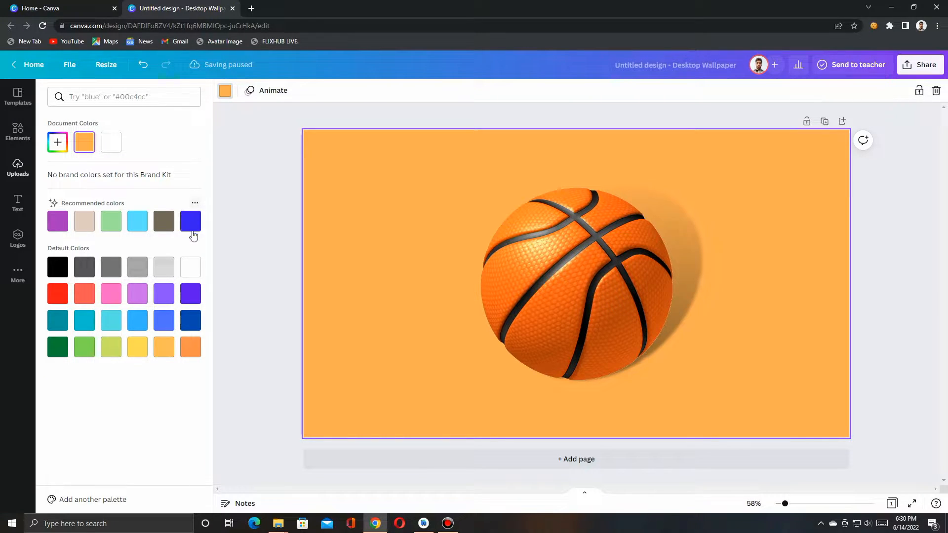
click(192, 351)
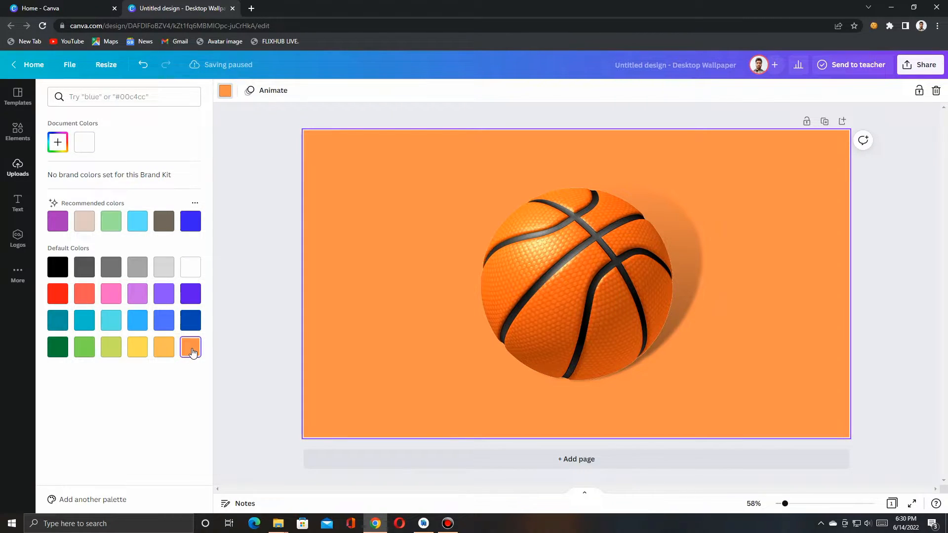
click(84, 348)
click(111, 349)
click(138, 348)
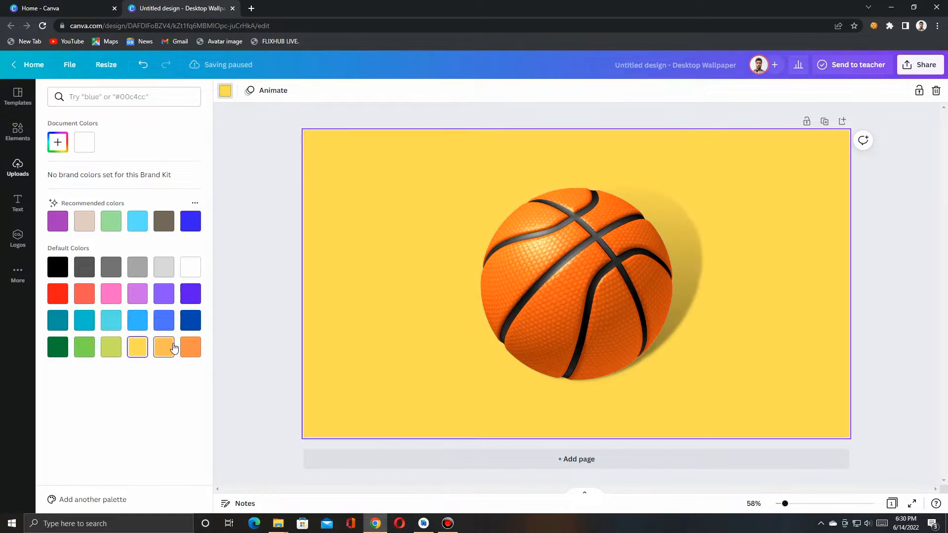
click(164, 347)
click(191, 348)
click(493, 230)
click(367, 246)
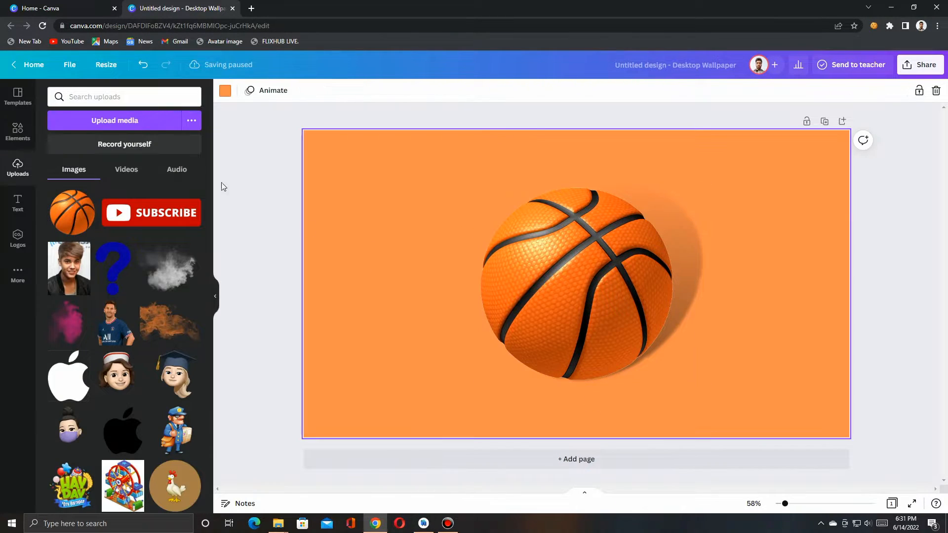
Set the page background to the bright orange from the recommended colours.
click(223, 98)
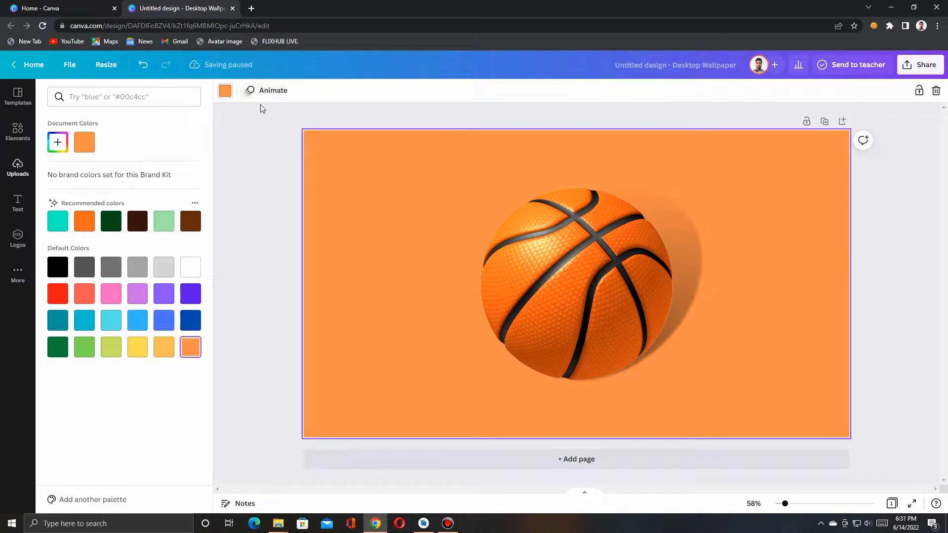
click(85, 224)
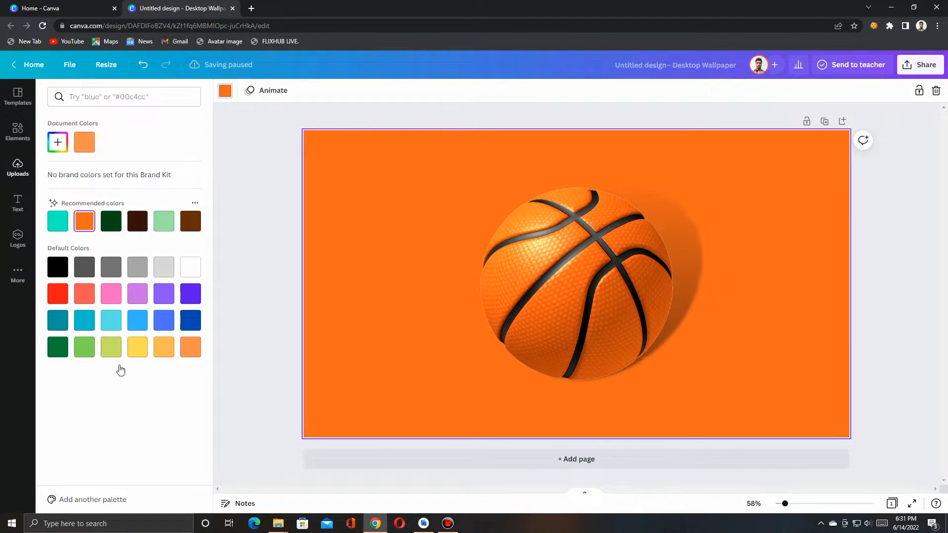
Shrink the basketball image slightly and place it in the upper middle of the page, leaving space beneath it.
drag(597, 280, 591, 269)
drag(698, 371, 674, 348)
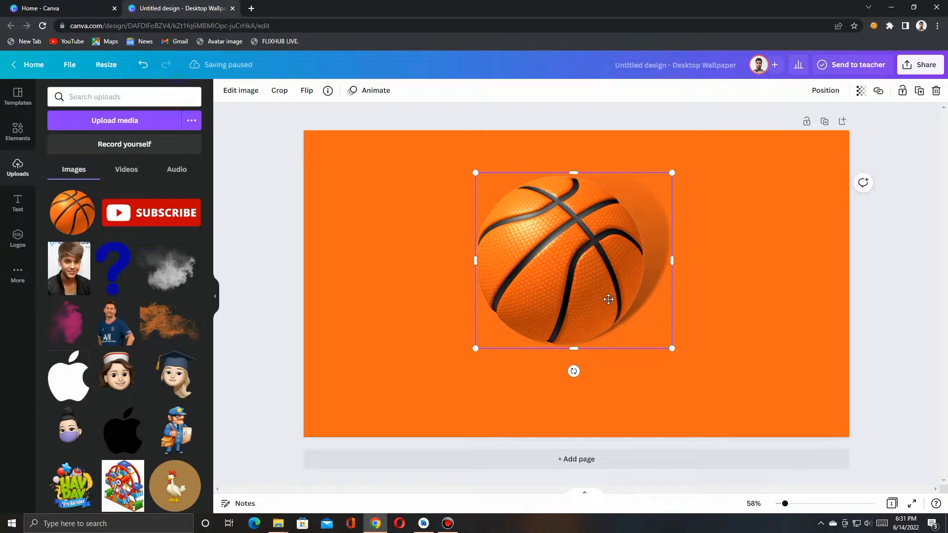
drag(605, 299, 614, 306)
drag(680, 355, 686, 358)
drag(614, 304, 611, 298)
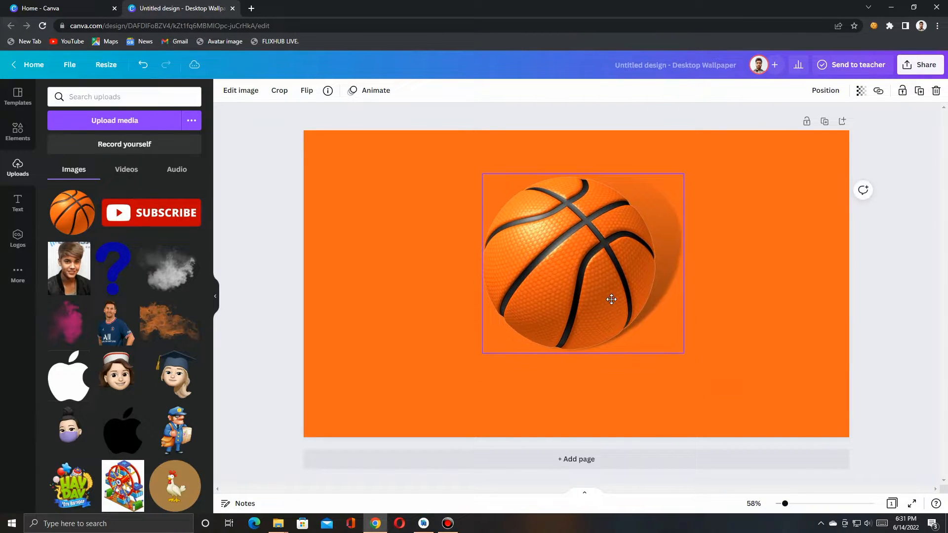
Add a heading reading "Basket Ball" and colour its text yellow.
click(18, 203)
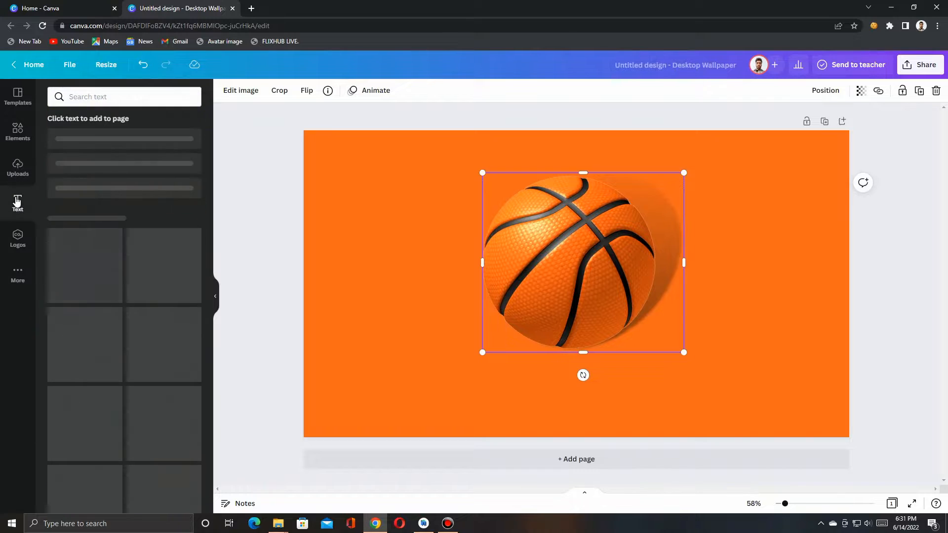
click(96, 143)
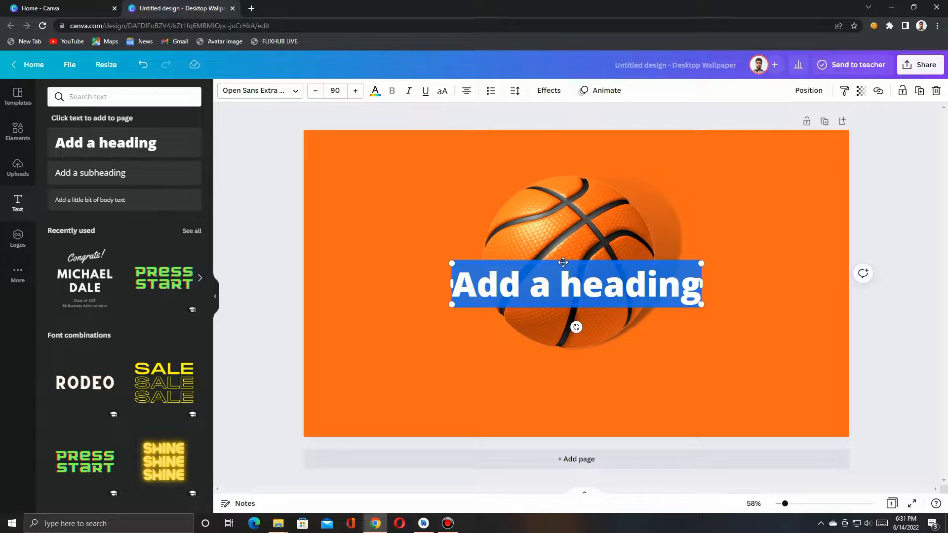
text(Bas)
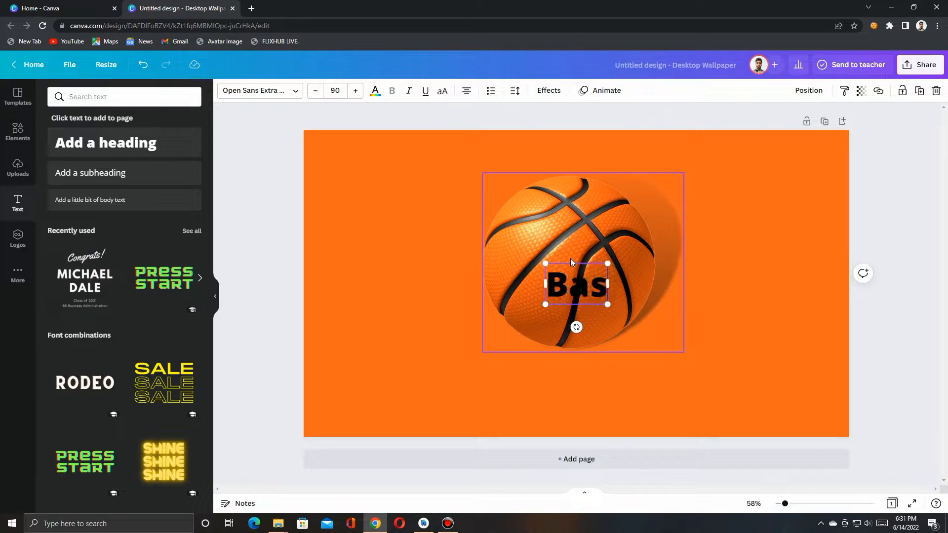
text(ket)
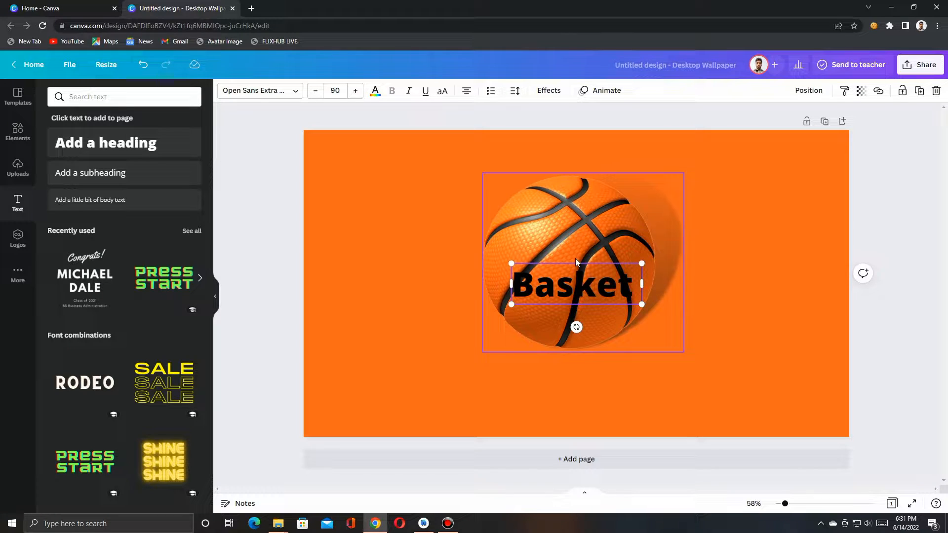
text( Ball)
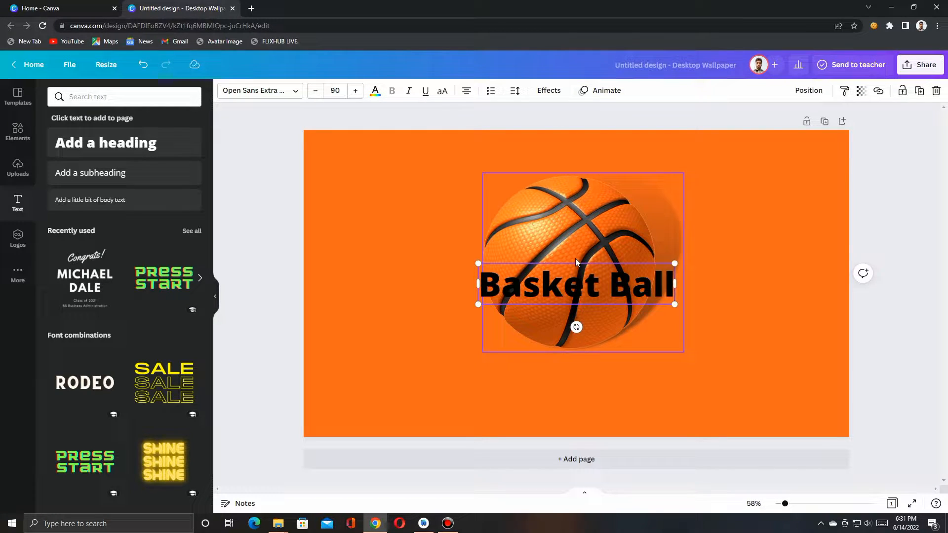
click(375, 90)
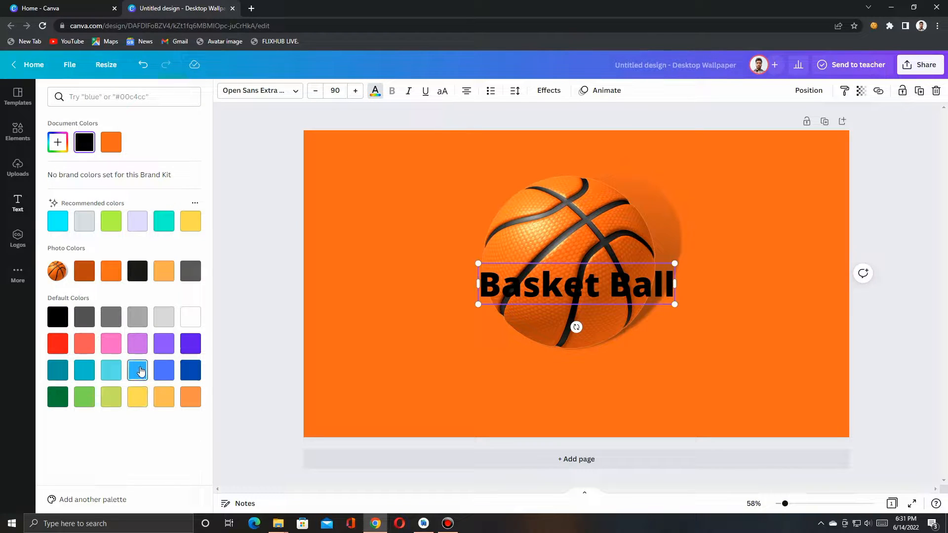
click(190, 222)
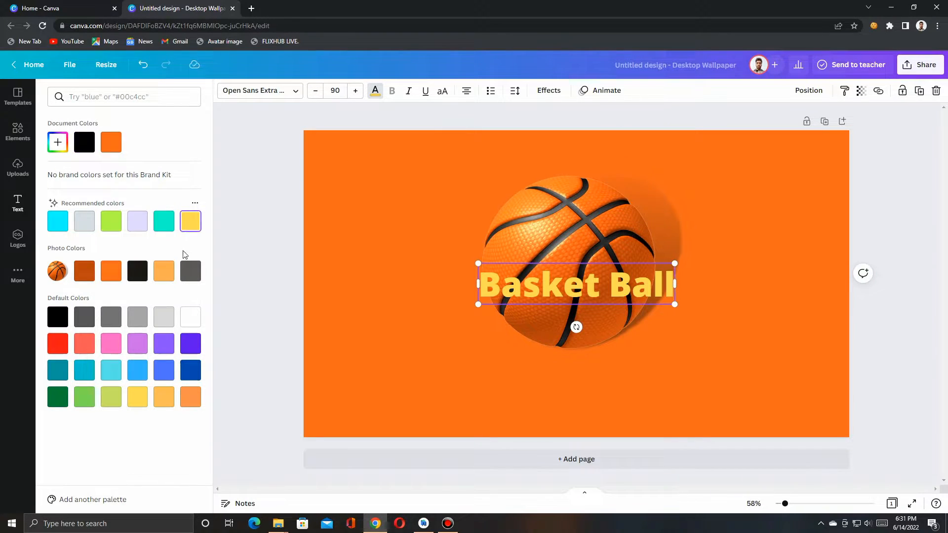
Set the heading's font to Cerebri Bold.
click(272, 93)
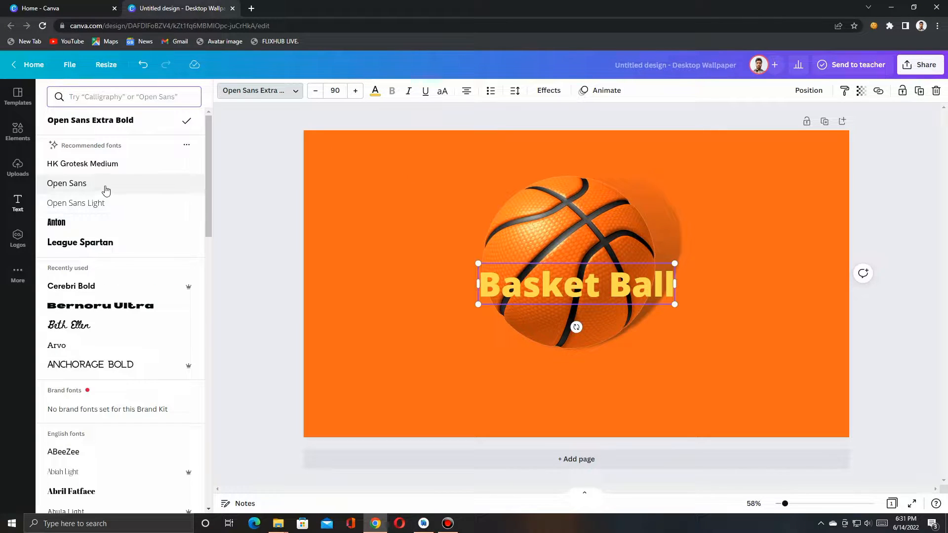
click(104, 186)
click(109, 168)
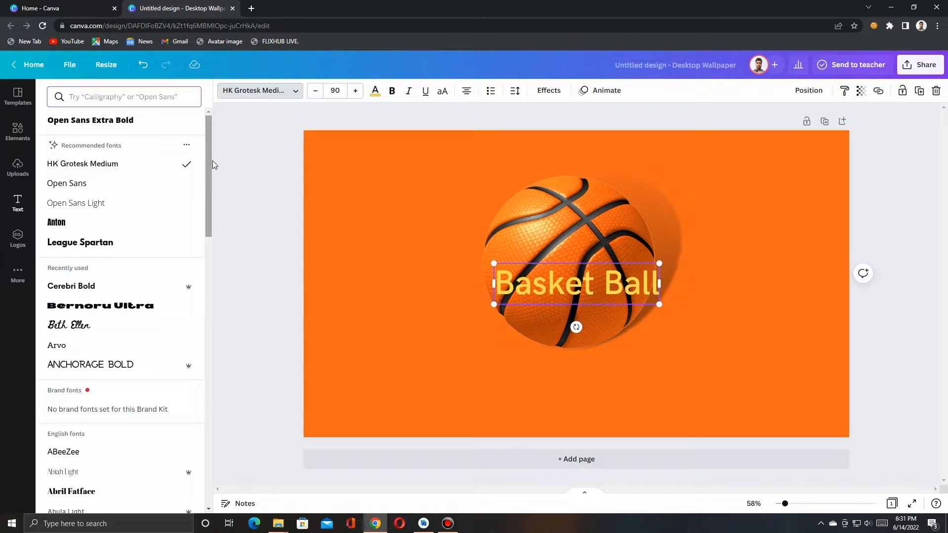
drag(208, 150, 218, 458)
scroll(108, 410, down, 3)
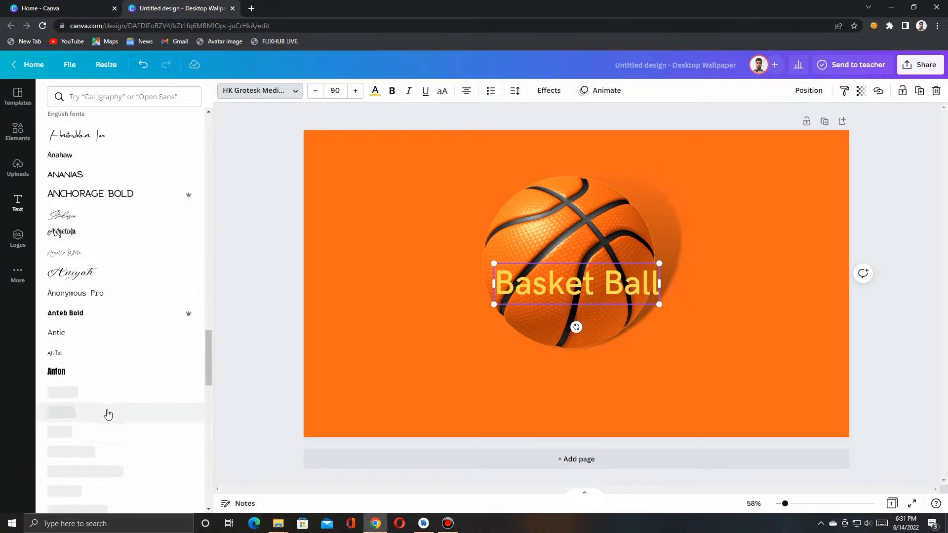
scroll(162, 328, down, 8)
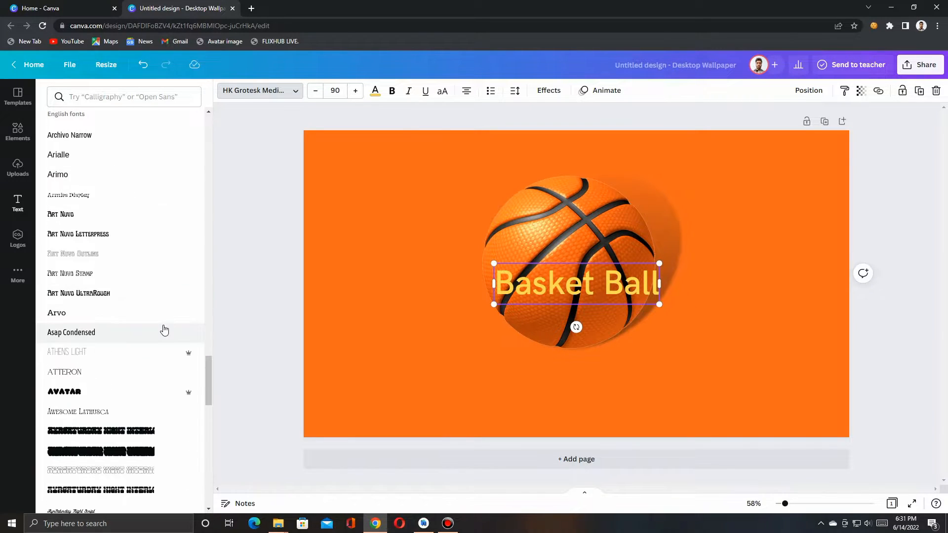
scroll(161, 327, down, 10)
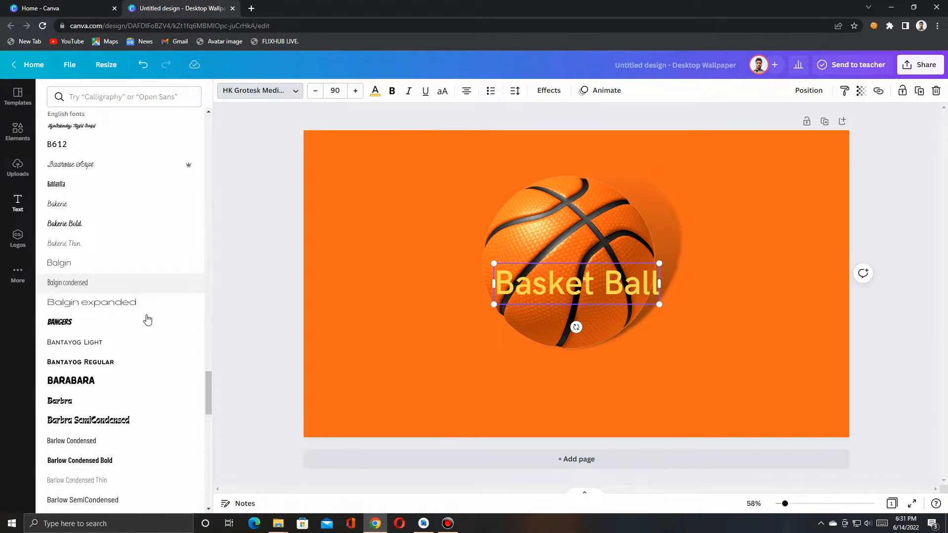
scroll(147, 320, down, 12)
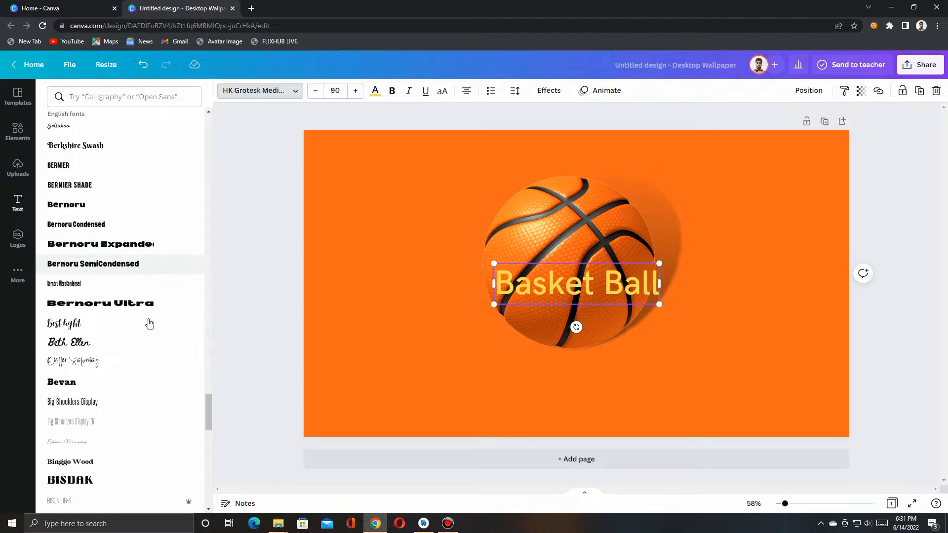
scroll(147, 320, down, 8)
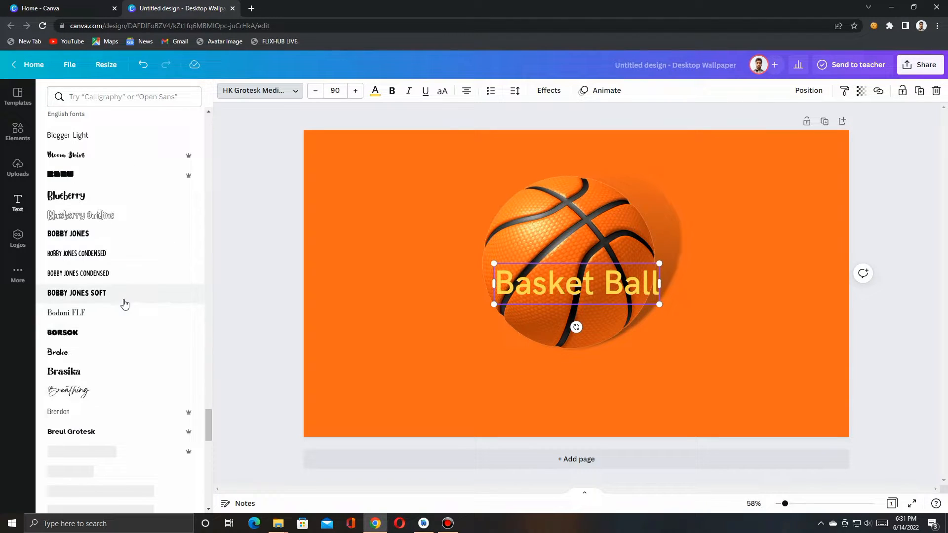
scroll(115, 295, down, 12)
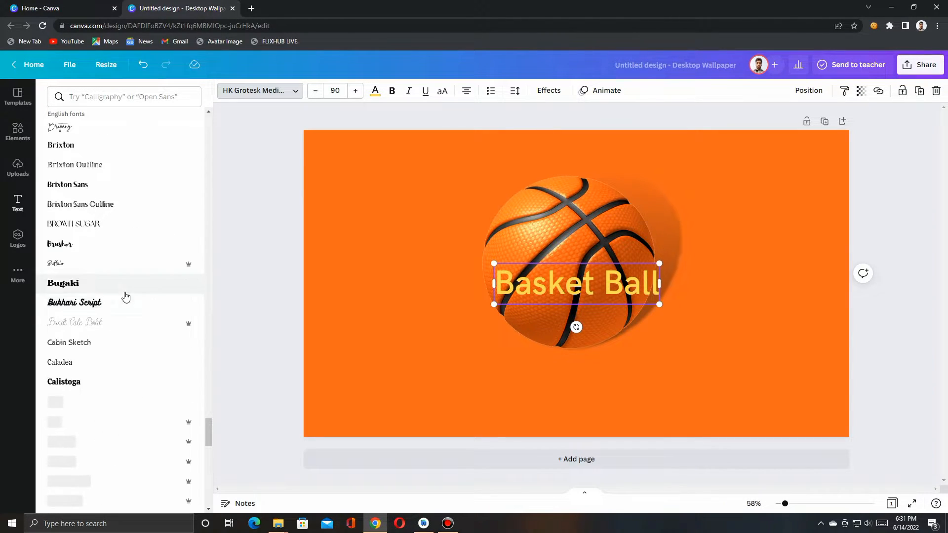
scroll(128, 286, down, 8)
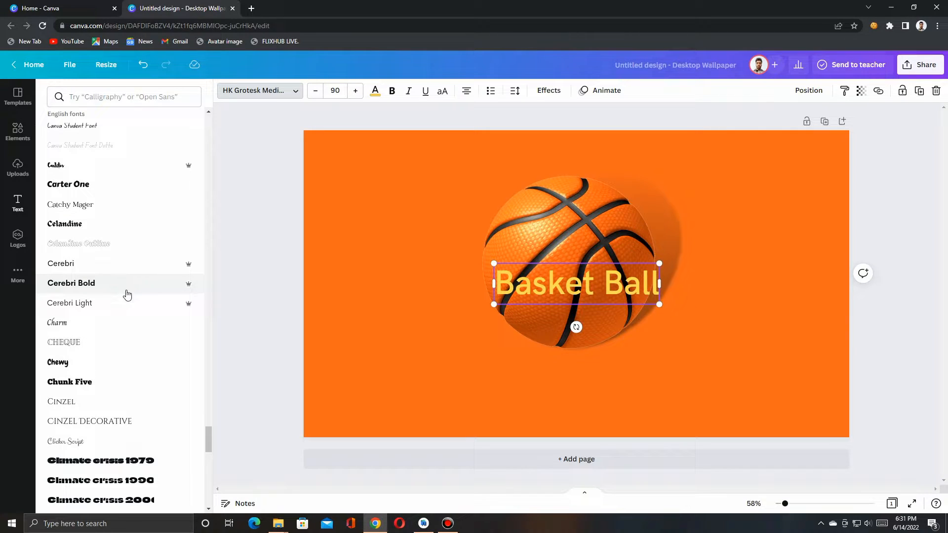
click(93, 282)
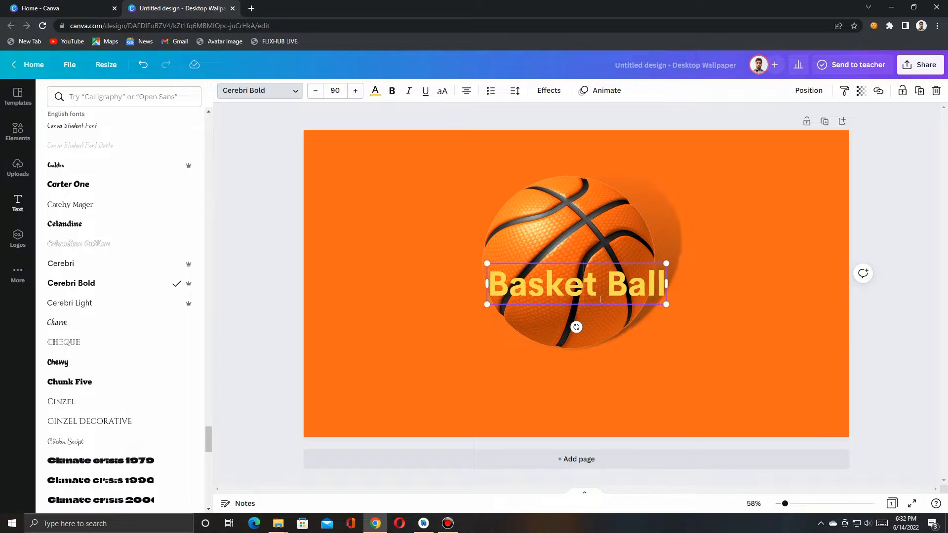
key(Escape)
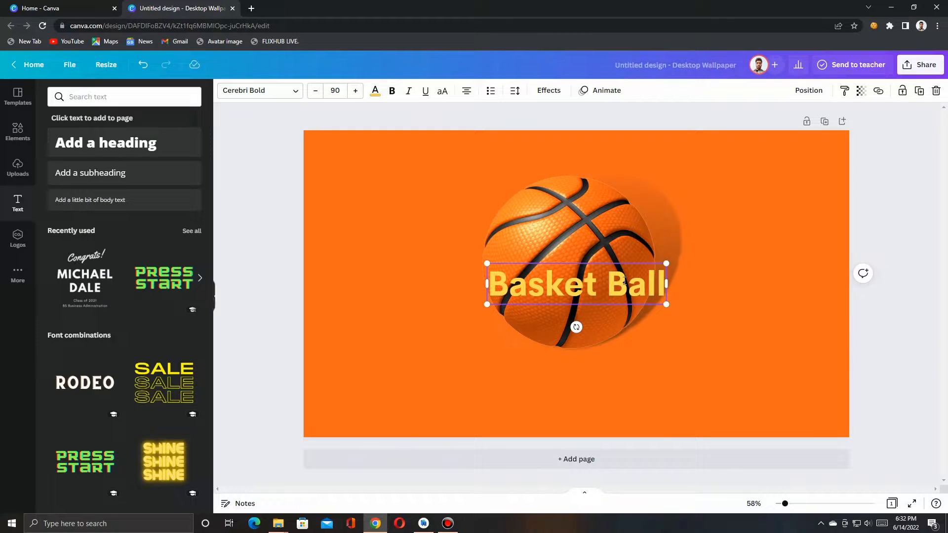
Move the "Basket Ball" heading below the basketball and apply the Lift text effect to it.
click(688, 349)
drag(618, 290, 621, 392)
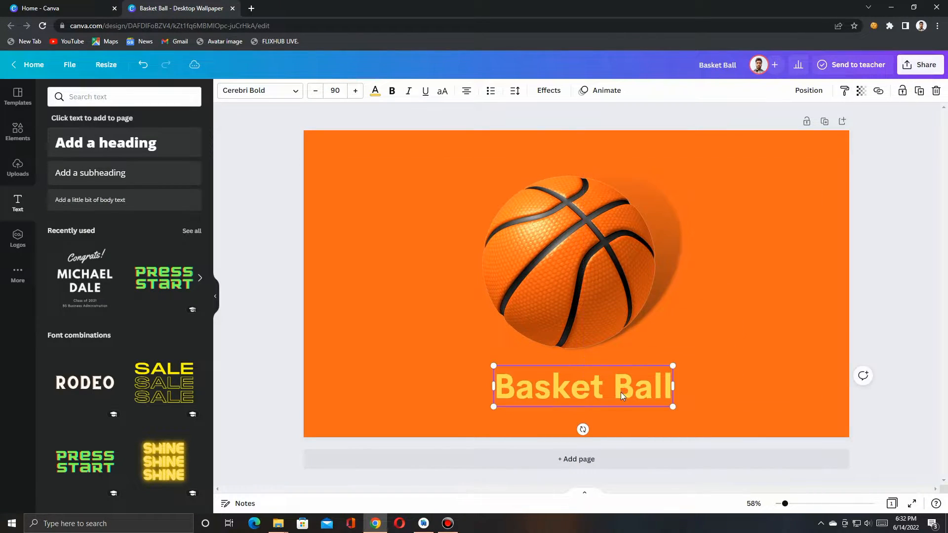
click(549, 93)
click(177, 158)
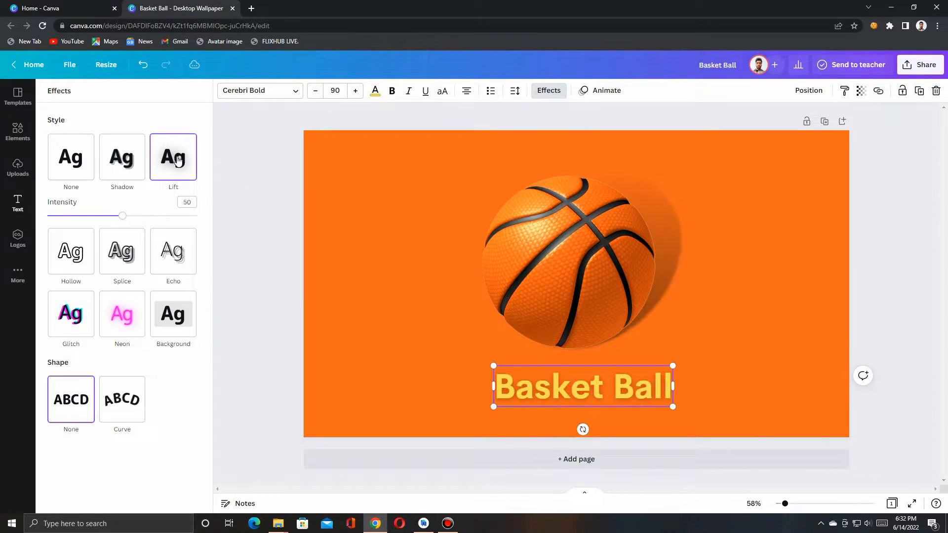
click(404, 329)
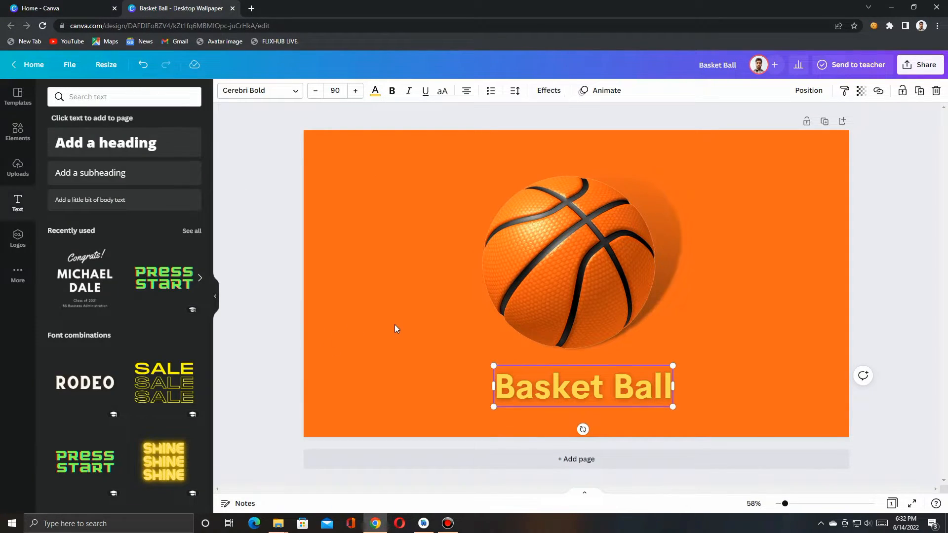
click(396, 323)
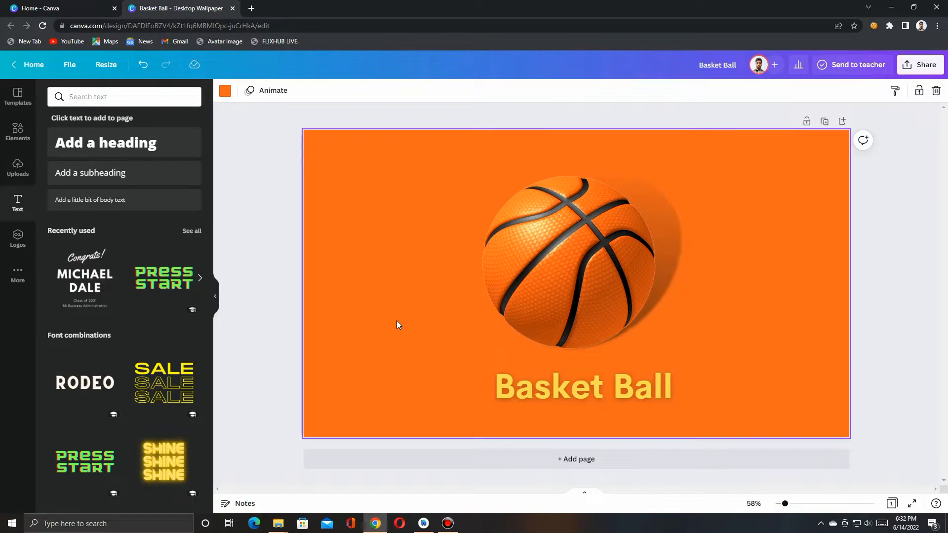
Move the "Basket Ball" heading slightly lower to leave more space beneath the basketball.
click(547, 384)
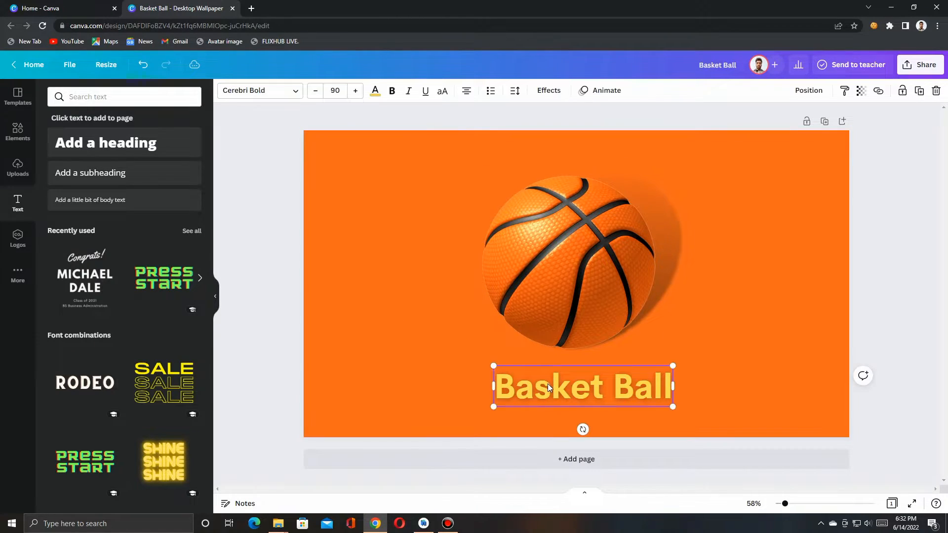
mouse_move(547, 384)
mouse_down()
mouse_move(530, 386)
mouse_move(550, 393)
mouse_up()
click(745, 361)
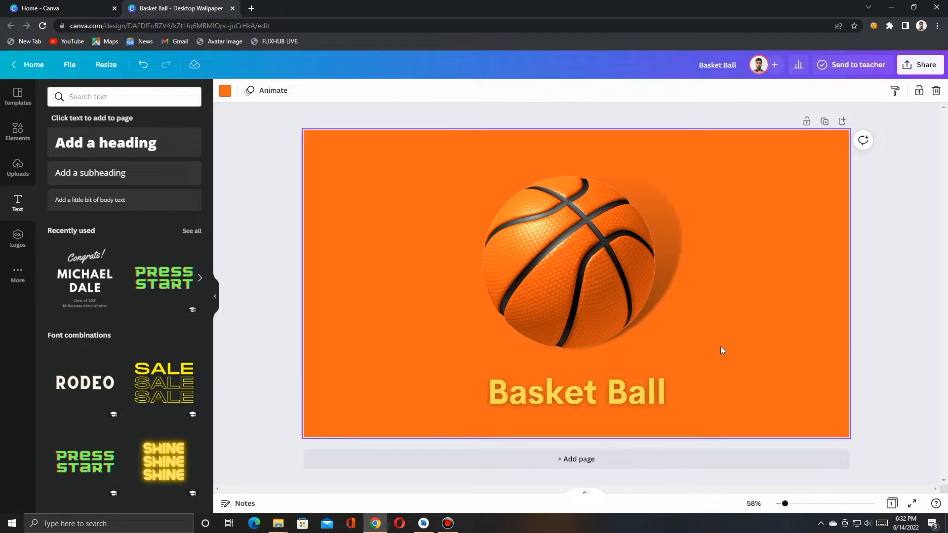
Enlarge the basketball image slightly and shift it up a little above the heading.
click(569, 291)
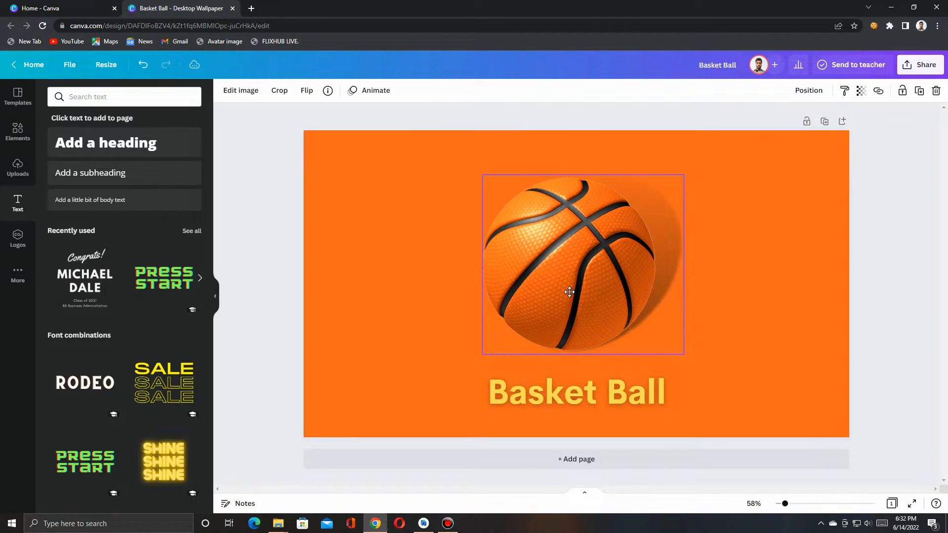
drag(681, 355, 690, 359)
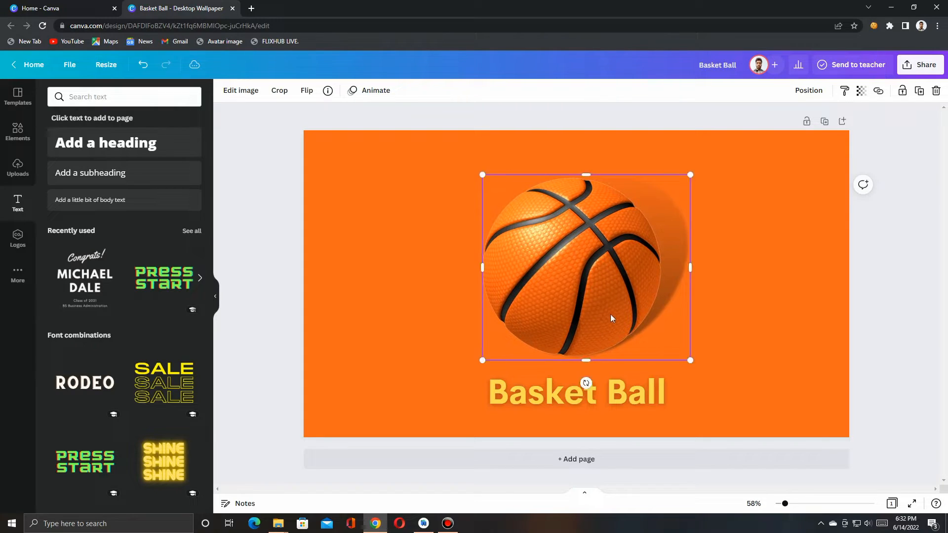
drag(611, 318, 608, 306)
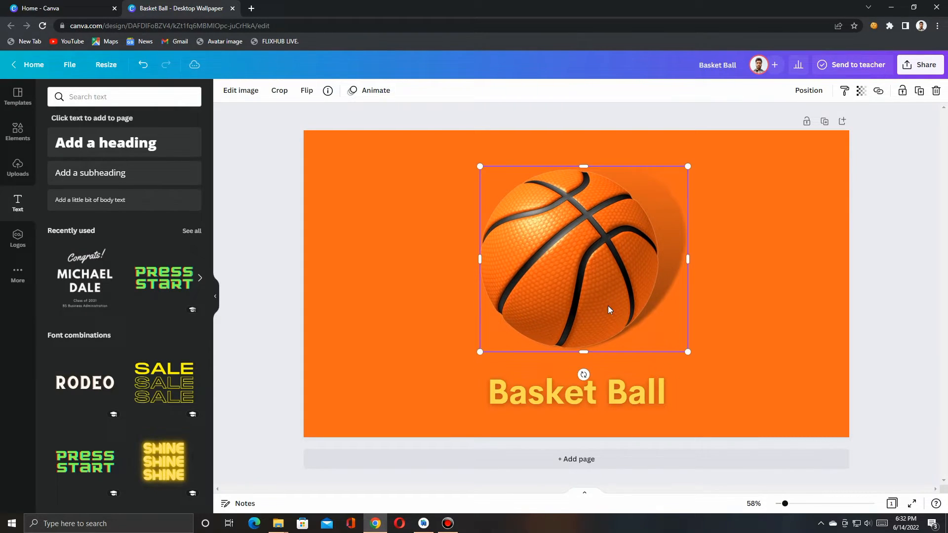
click(768, 309)
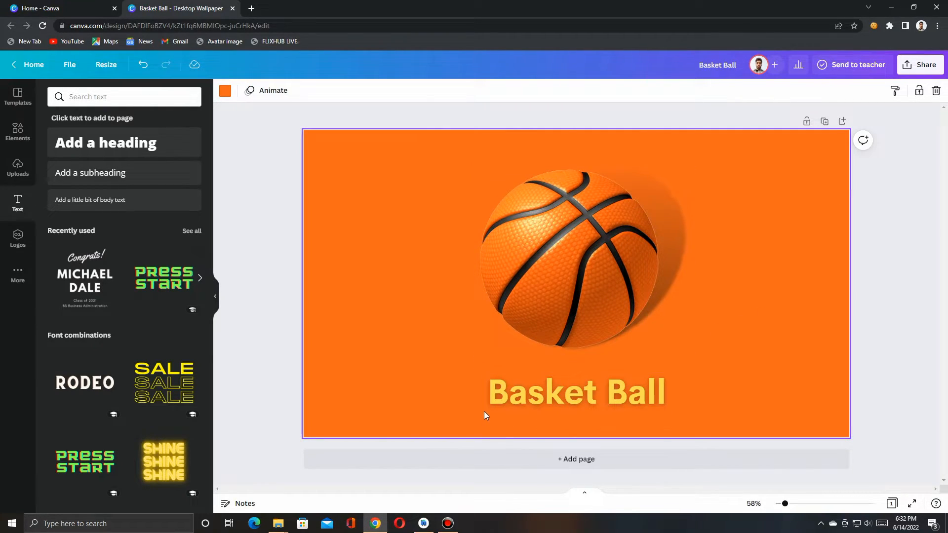
Centre the "Basket Ball" heading horizontally near the page's lower edge and align the basketball above it.
click(552, 396)
drag(552, 396, 545, 395)
click(714, 375)
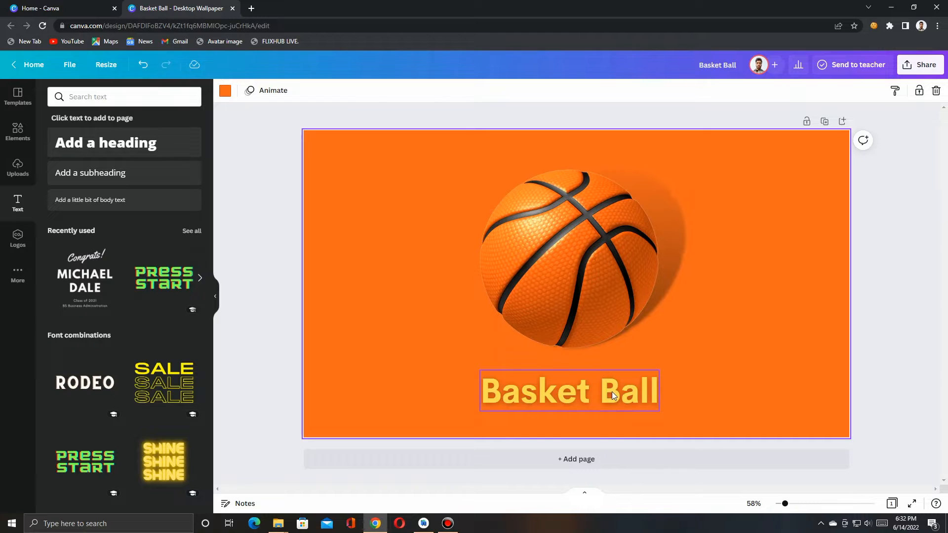
drag(611, 392, 623, 396)
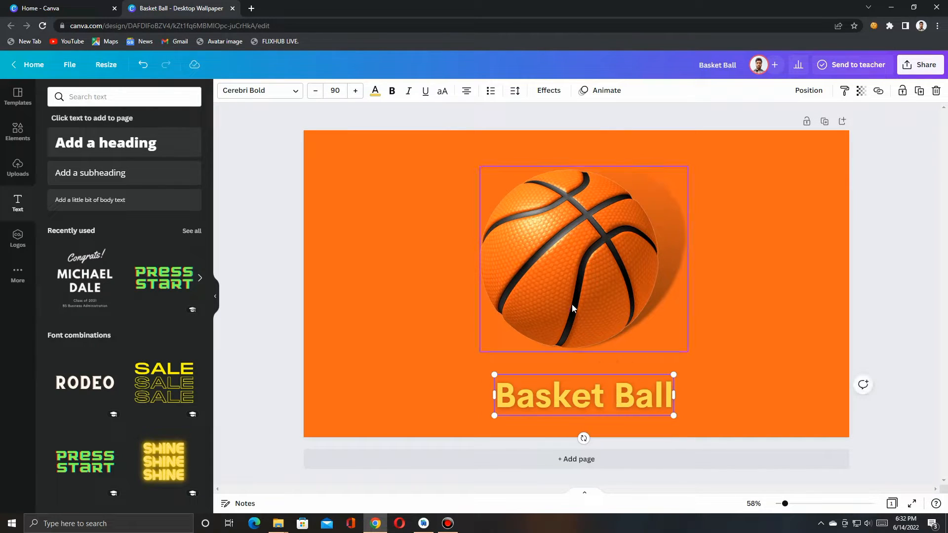
click(617, 303)
drag(586, 294, 580, 312)
click(563, 401)
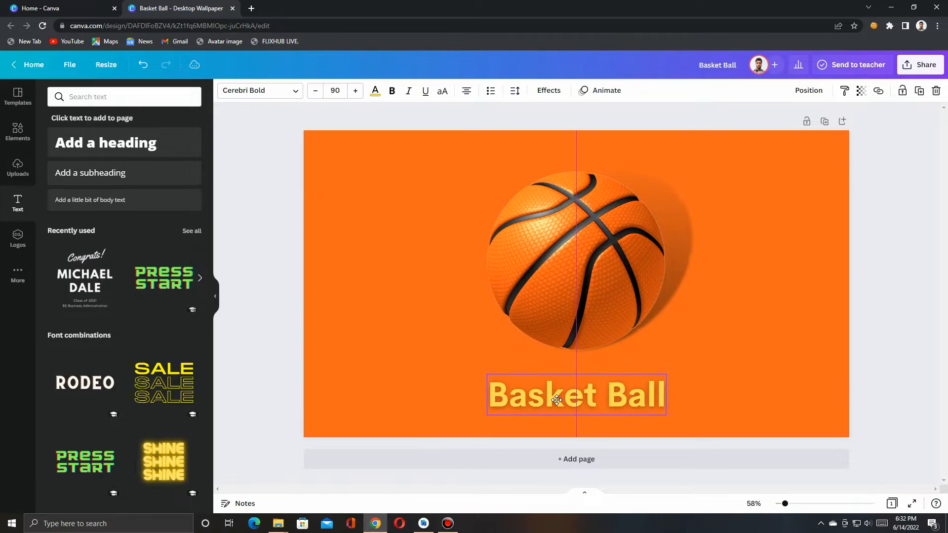
click(701, 374)
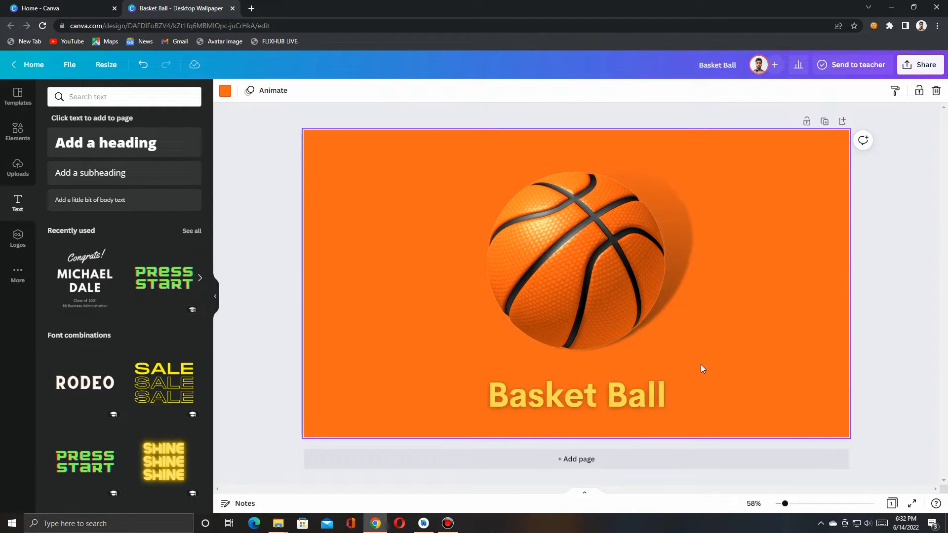
Change the page background to the darker orange among the recommended colours.
click(274, 91)
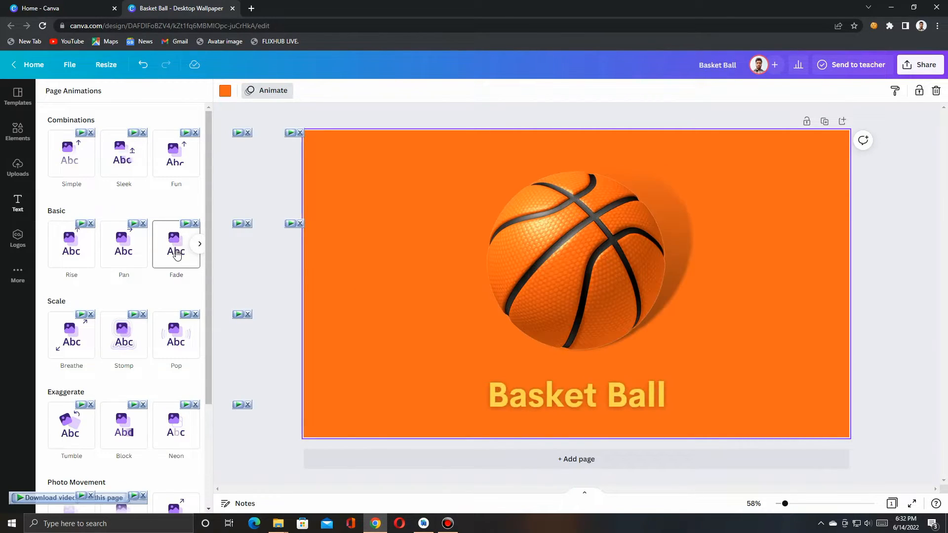
scroll(179, 276, down, 3)
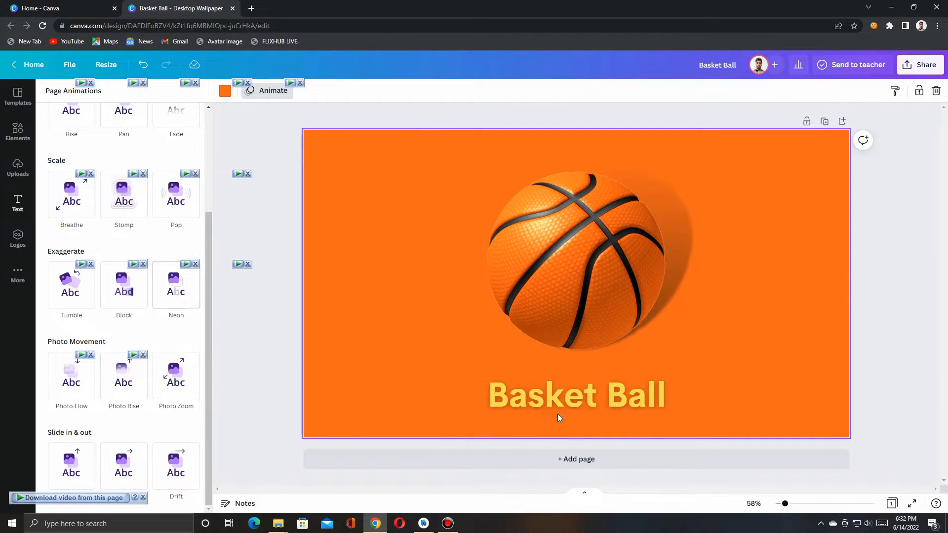
click(227, 94)
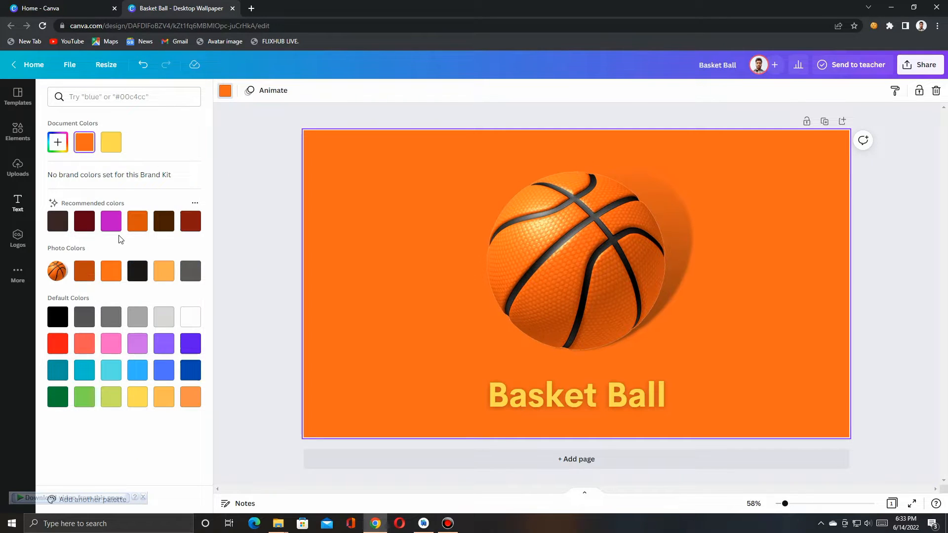
click(136, 226)
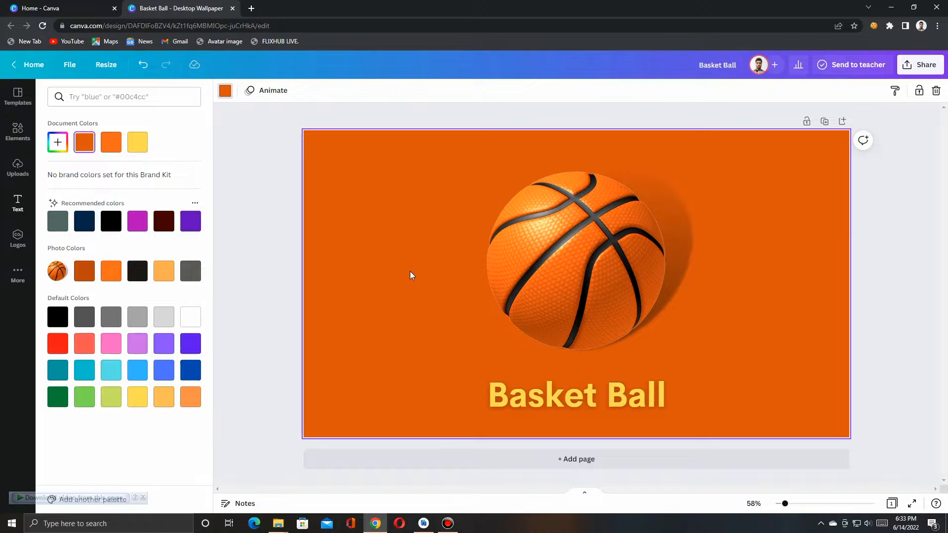
Download the wallpaper as a PNG image at 1920 × 1080 px.
click(258, 93)
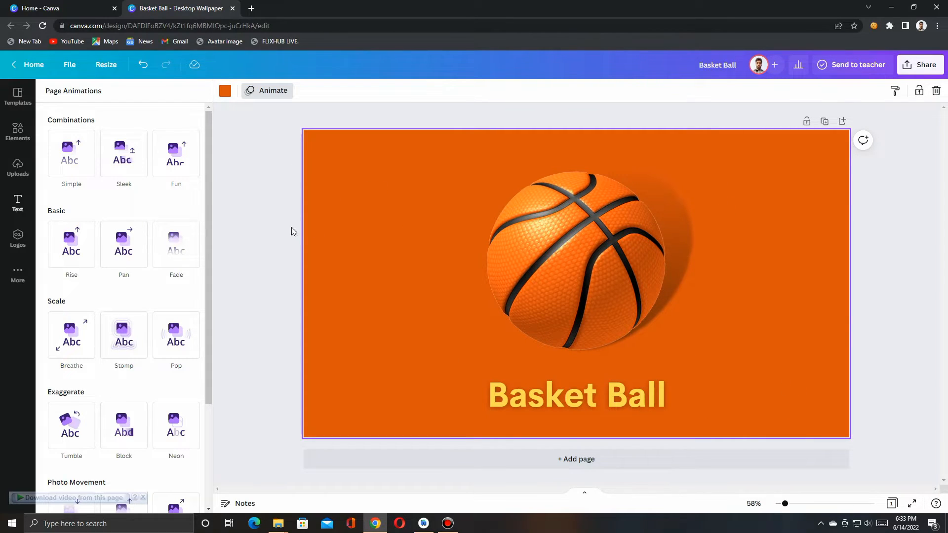
click(921, 69)
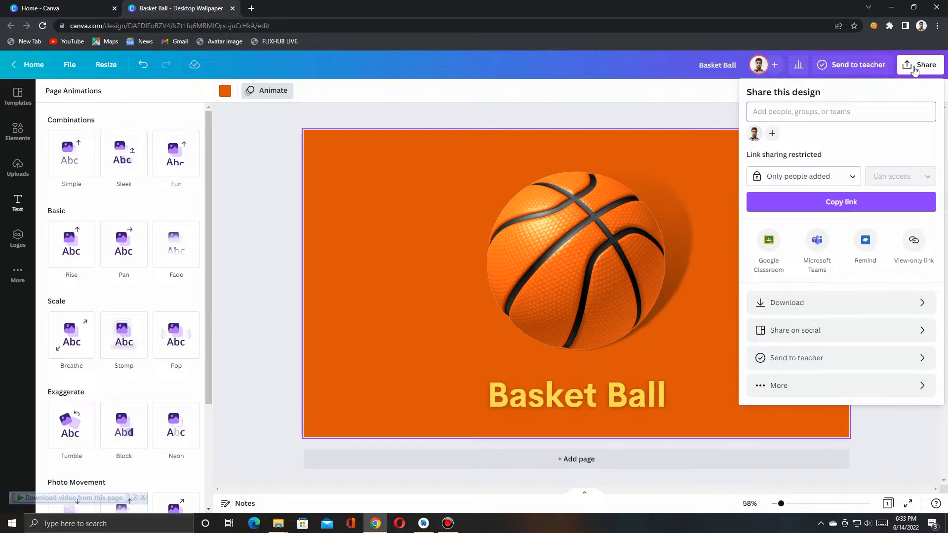
click(850, 298)
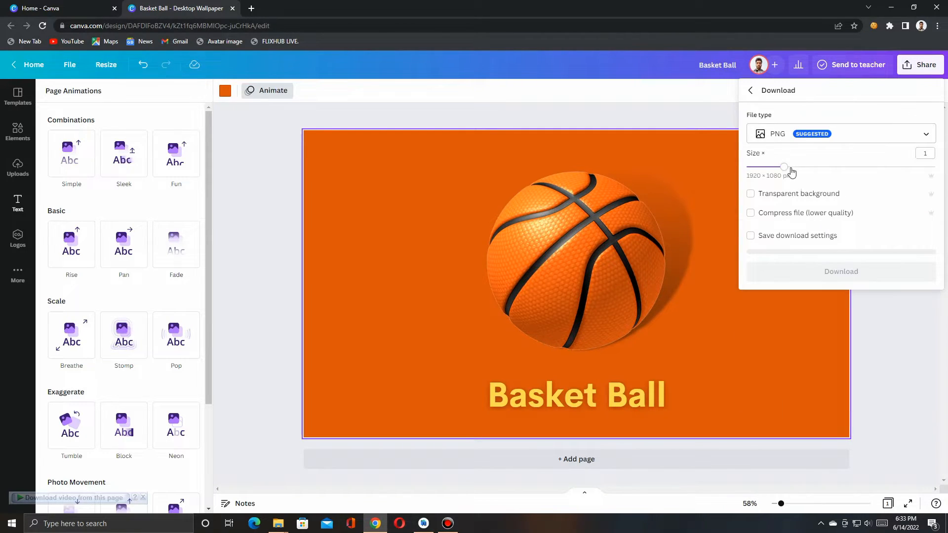
click(863, 273)
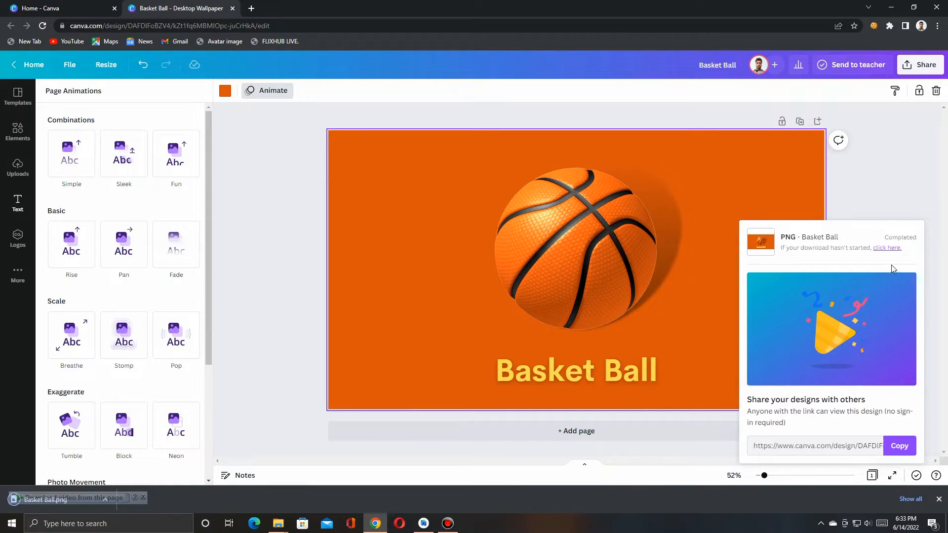
Try the Stomp page animation, browse the alternatives and apply Breathe to the page instead.
click(892, 210)
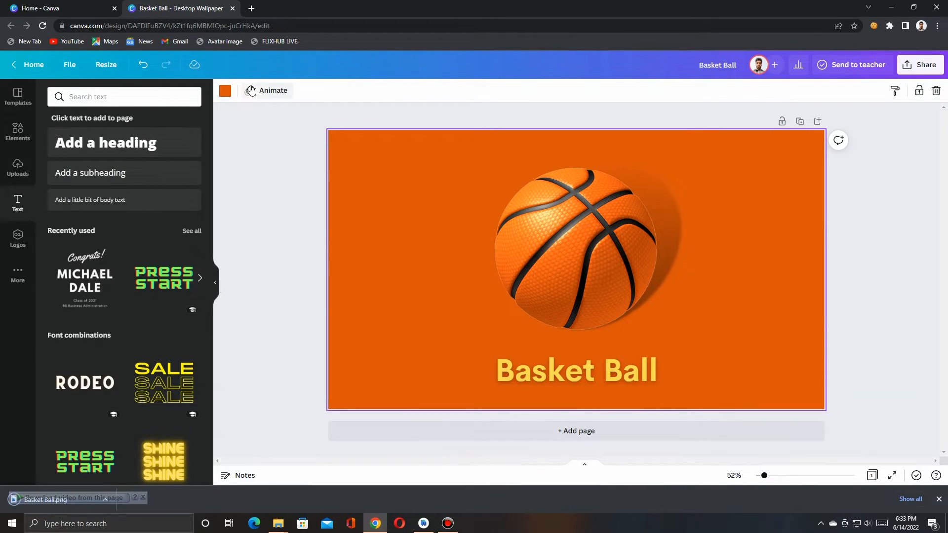
click(271, 90)
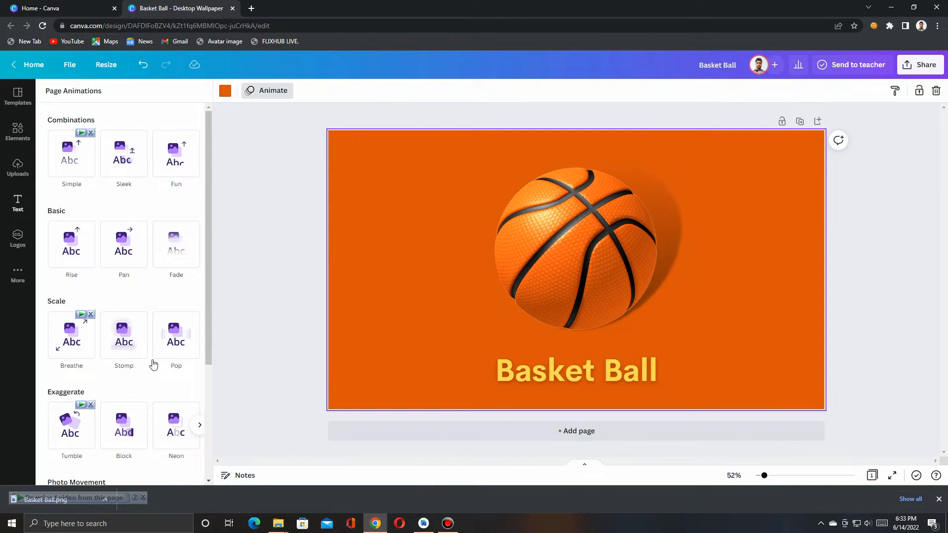
click(126, 339)
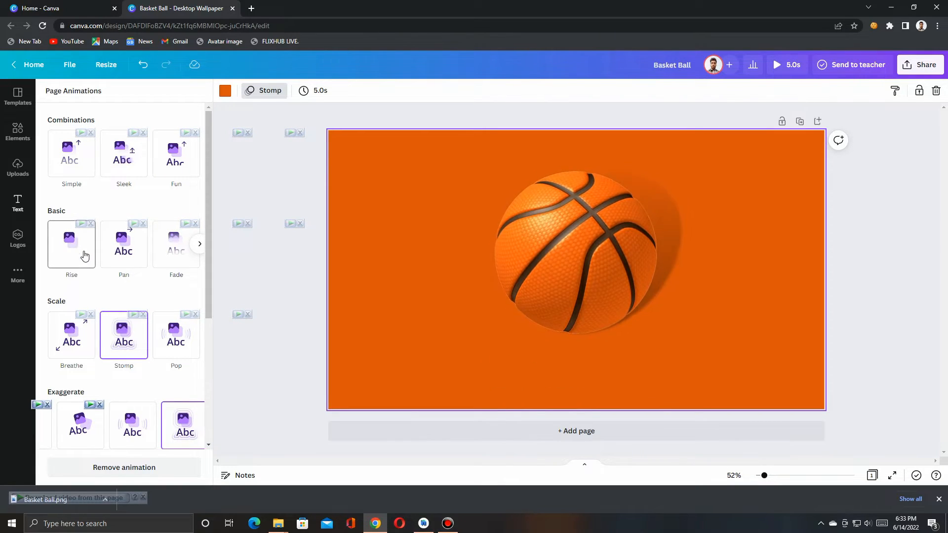
scroll(161, 170, down, 4)
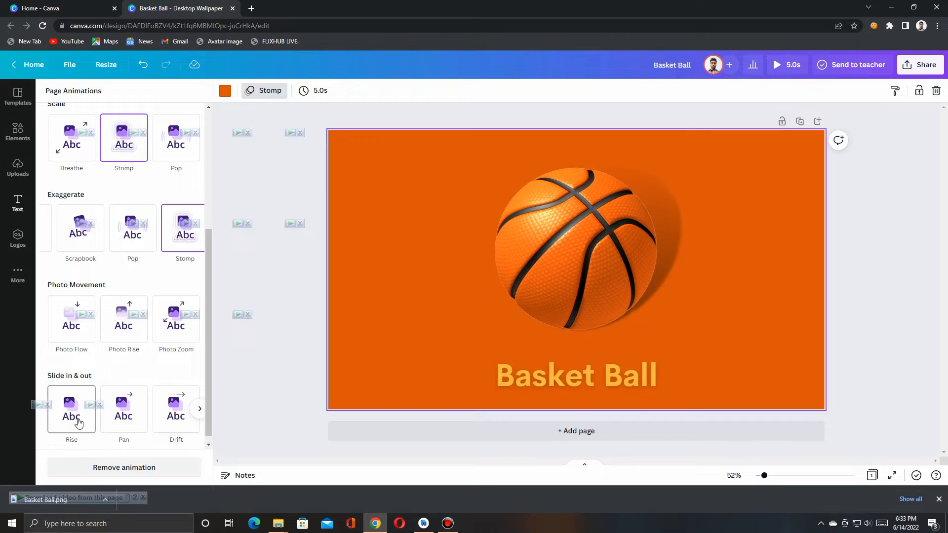
scroll(173, 240, up, 2)
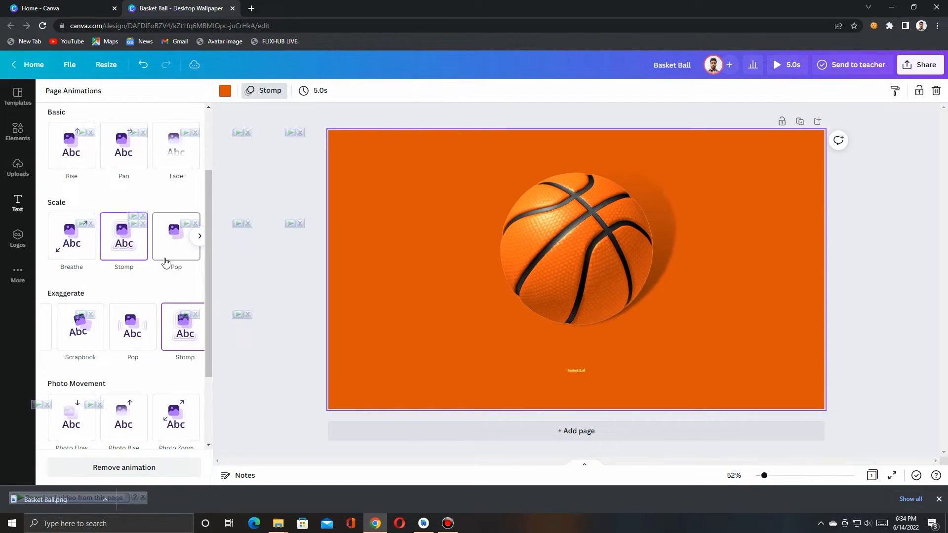
click(75, 252)
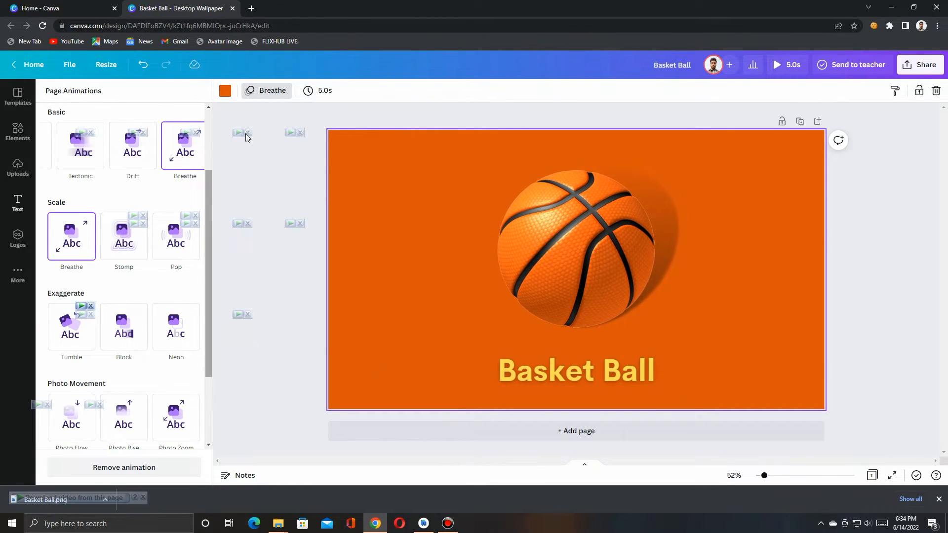
Download the animated design as an MP4 video.
click(920, 65)
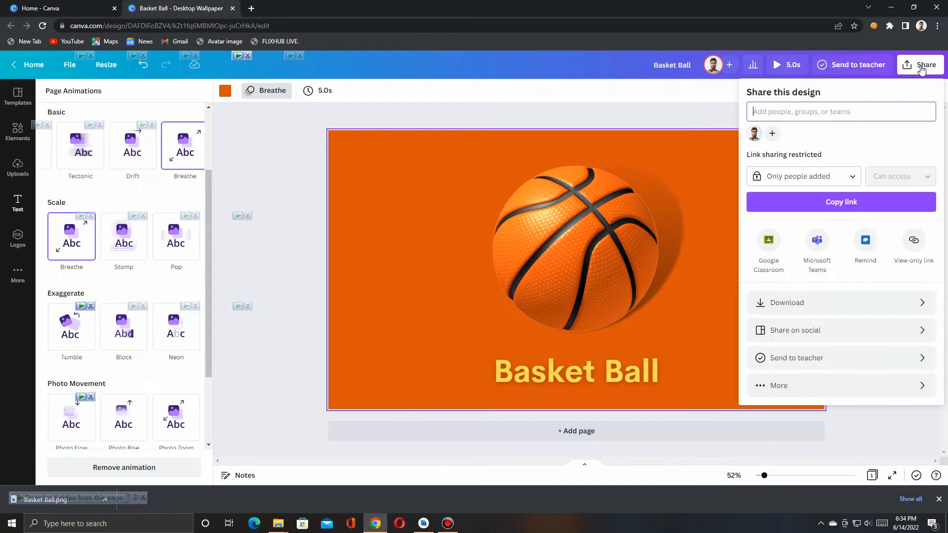
click(788, 302)
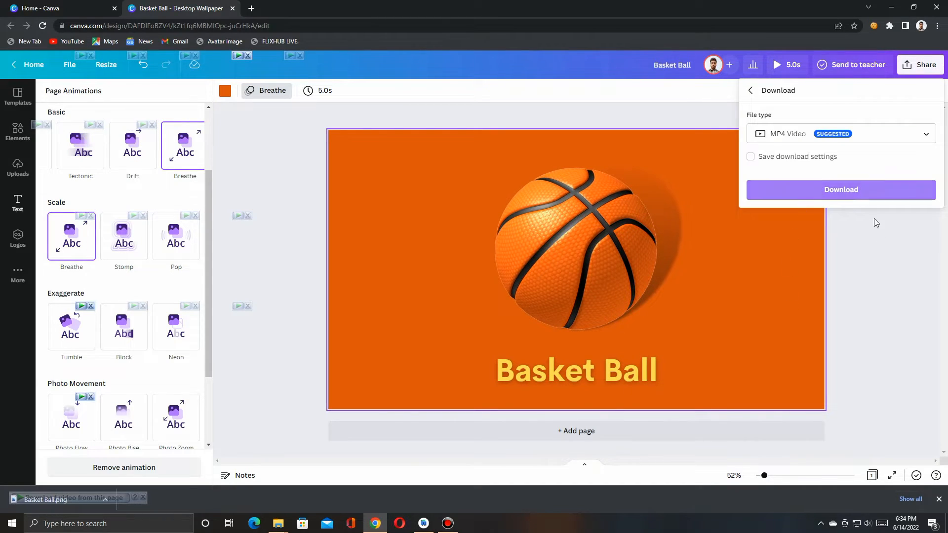
click(848, 190)
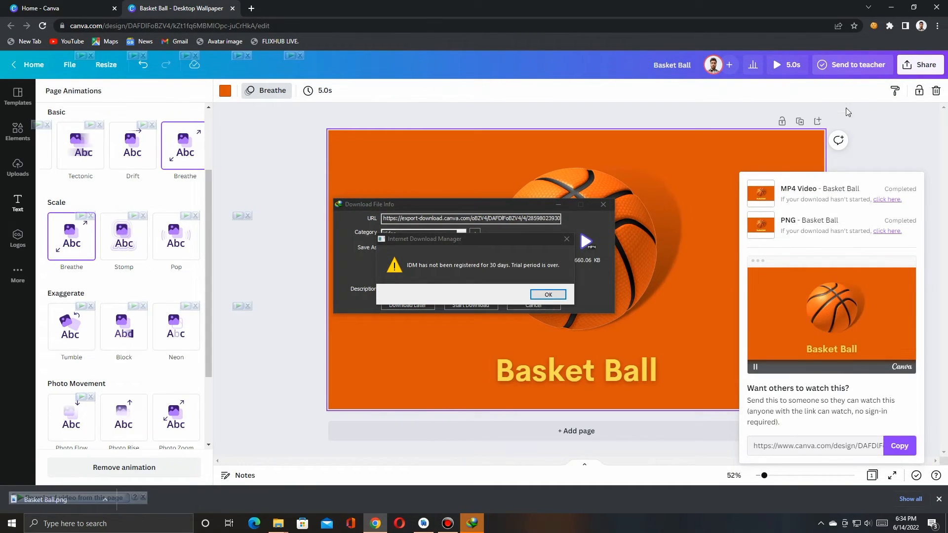
Dismiss the download manager's trial and registration warnings, moving the completed-download window clear of the registration form.
click(545, 295)
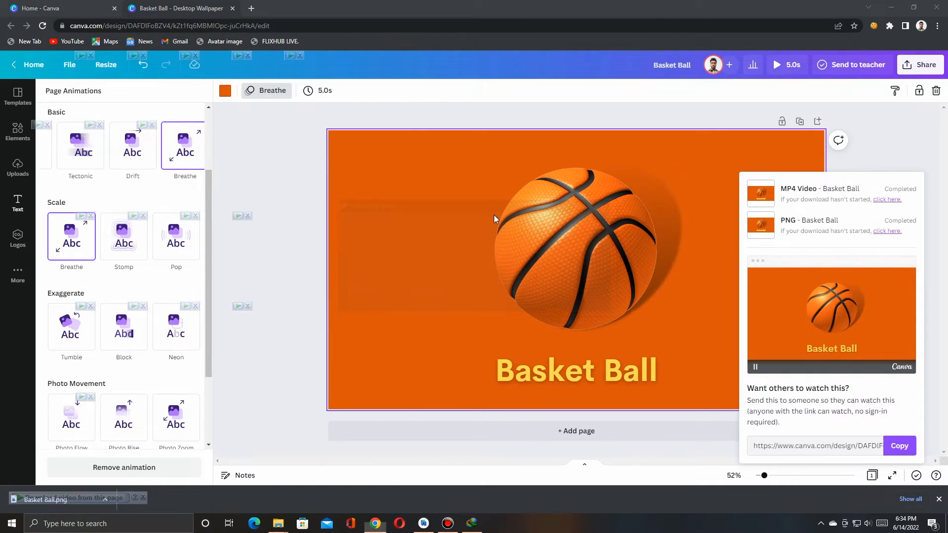
click(546, 298)
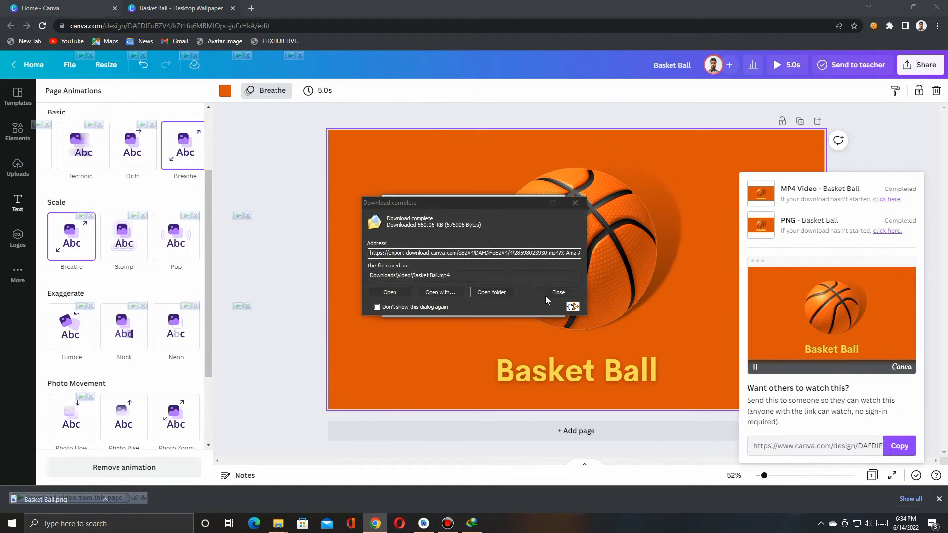
drag(498, 206, 542, 301)
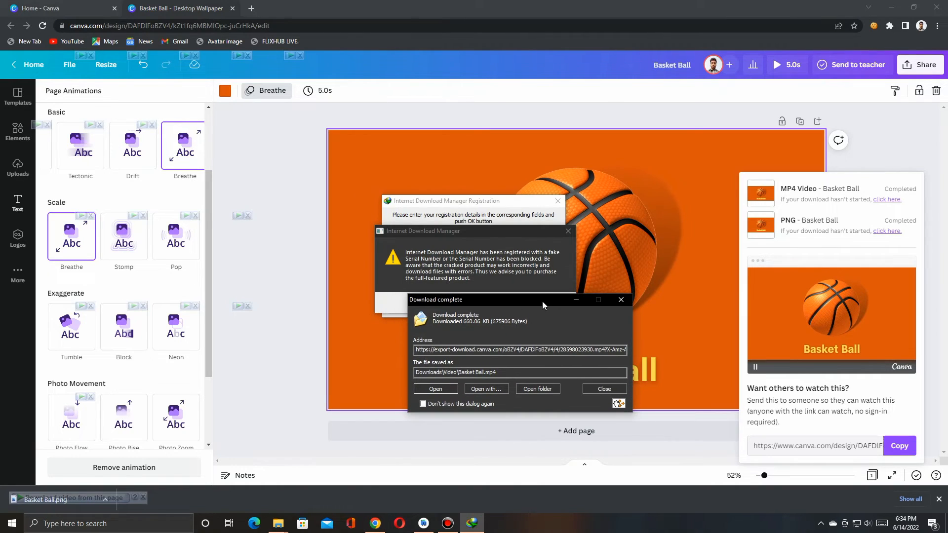
click(571, 230)
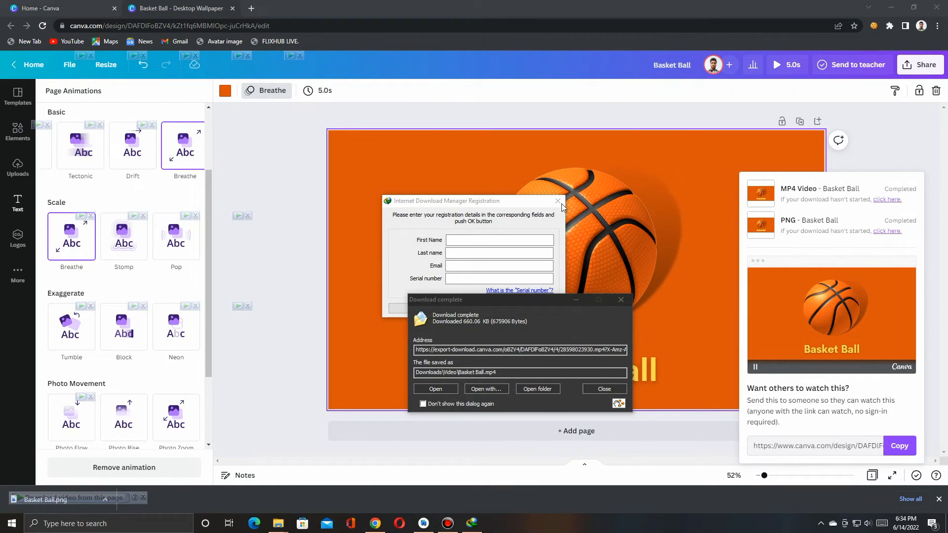
drag(532, 302, 707, 238)
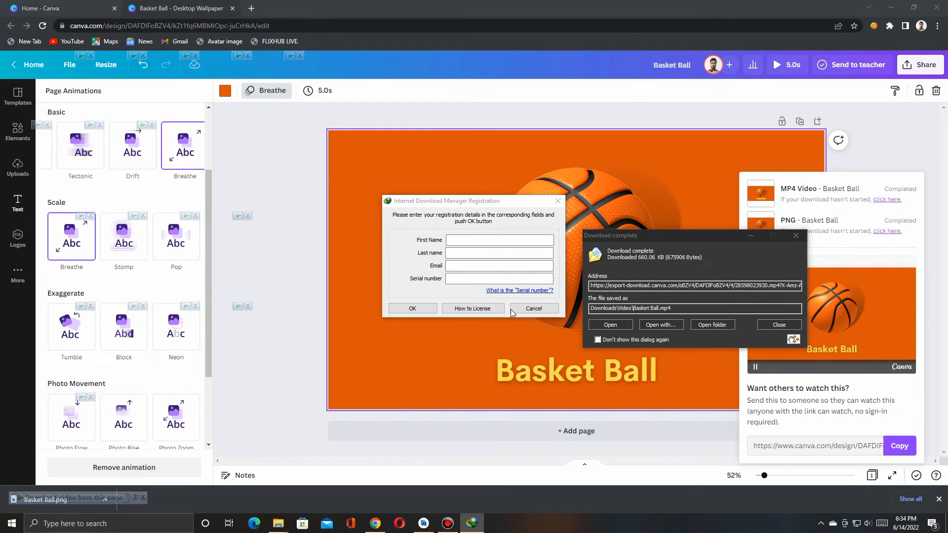
click(522, 310)
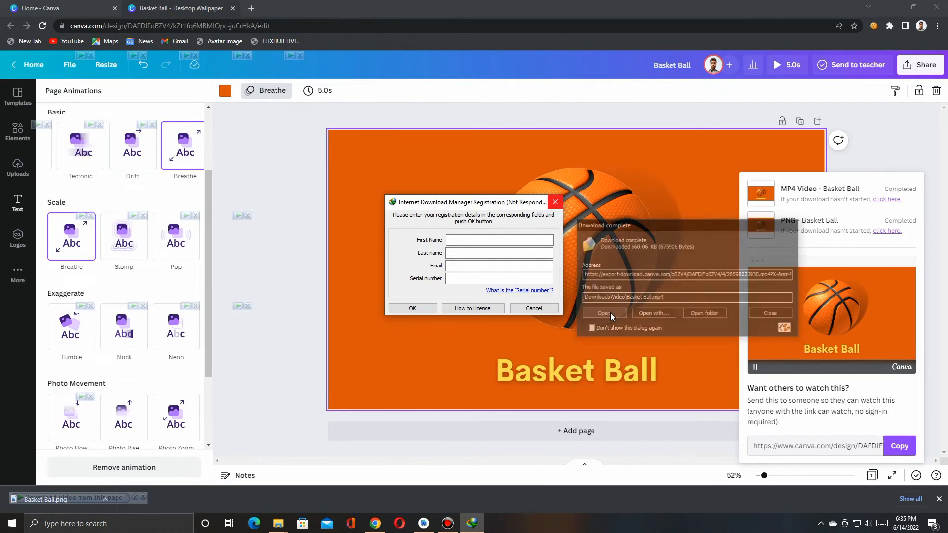
Open the downloaded Basket Ball.mp4 to watch the animation, cancel the registration form and close the video player.
click(610, 312)
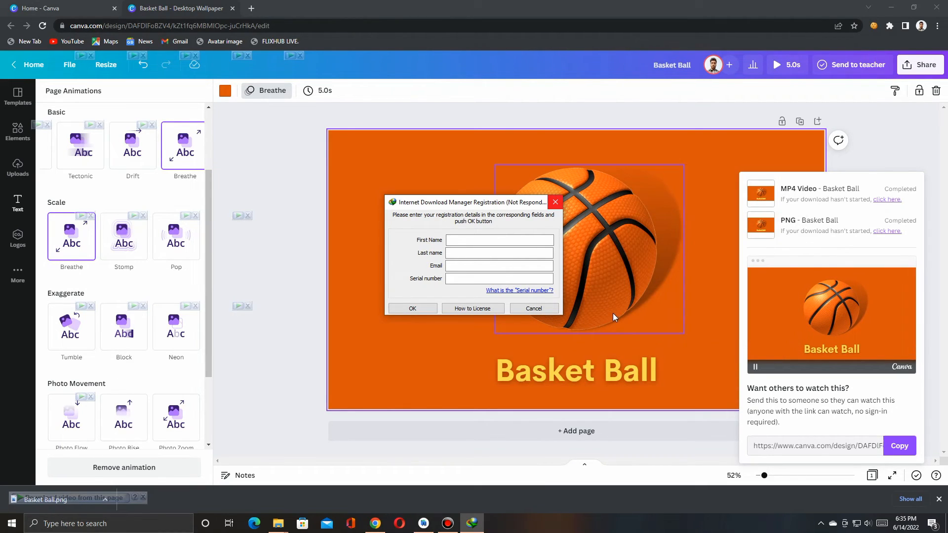
click(540, 309)
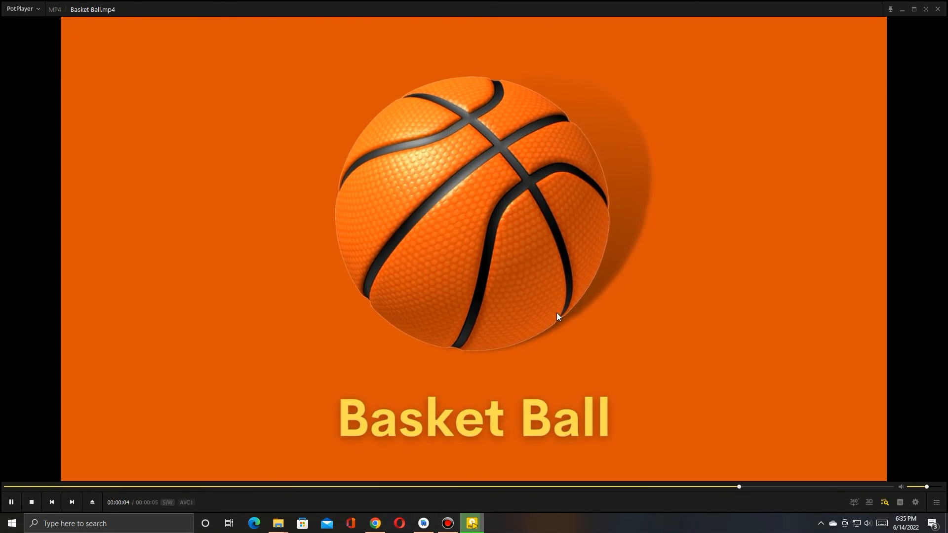
click(937, 9)
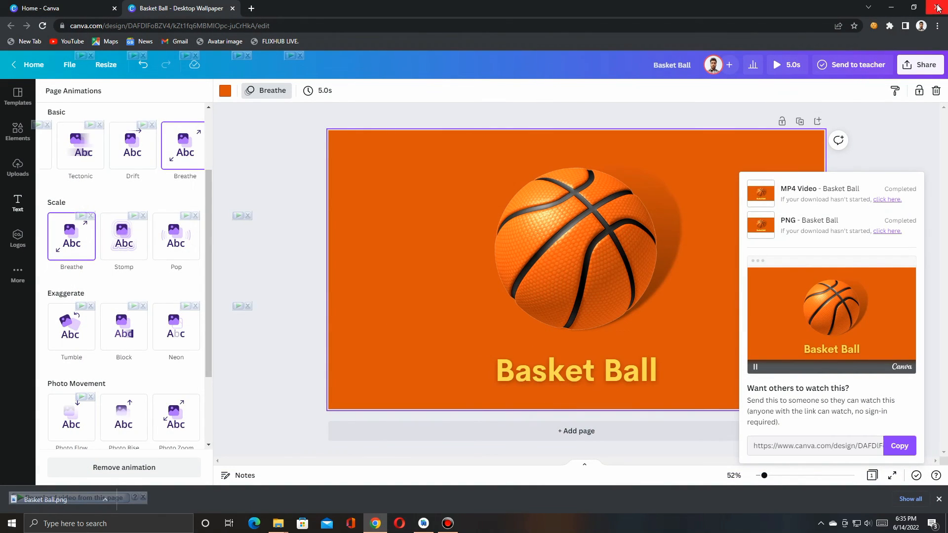
Close the browser window to return to the desktop.
click(937, 7)
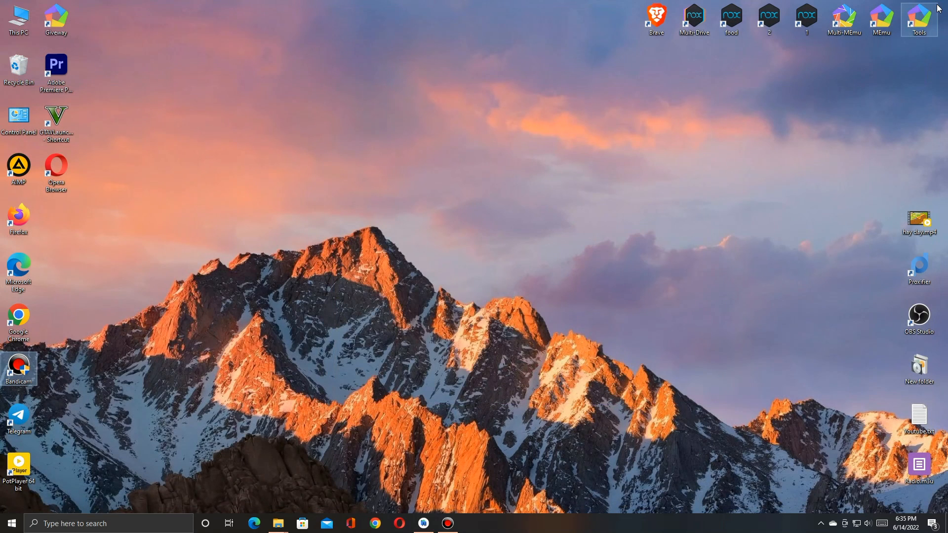
right_click(545, 289)
click(566, 321)
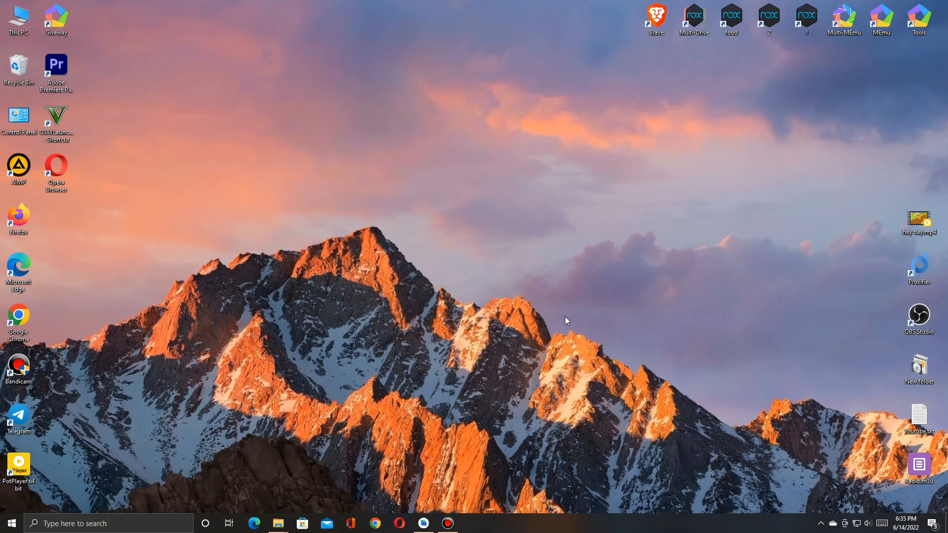